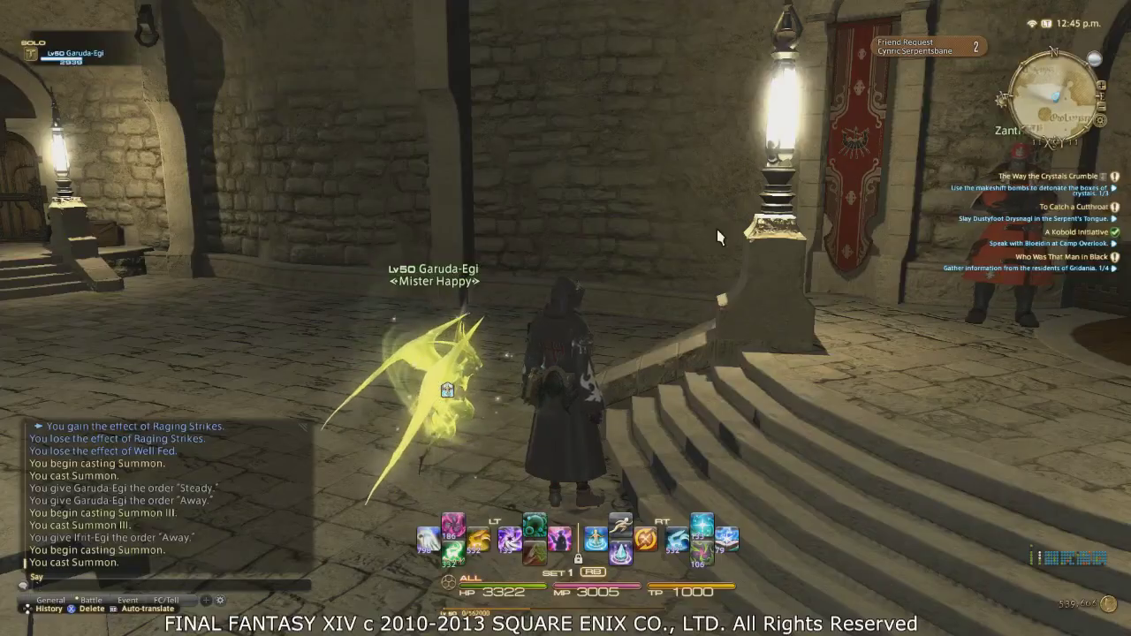
scroll(716, 229, "up", 2)
key("d")
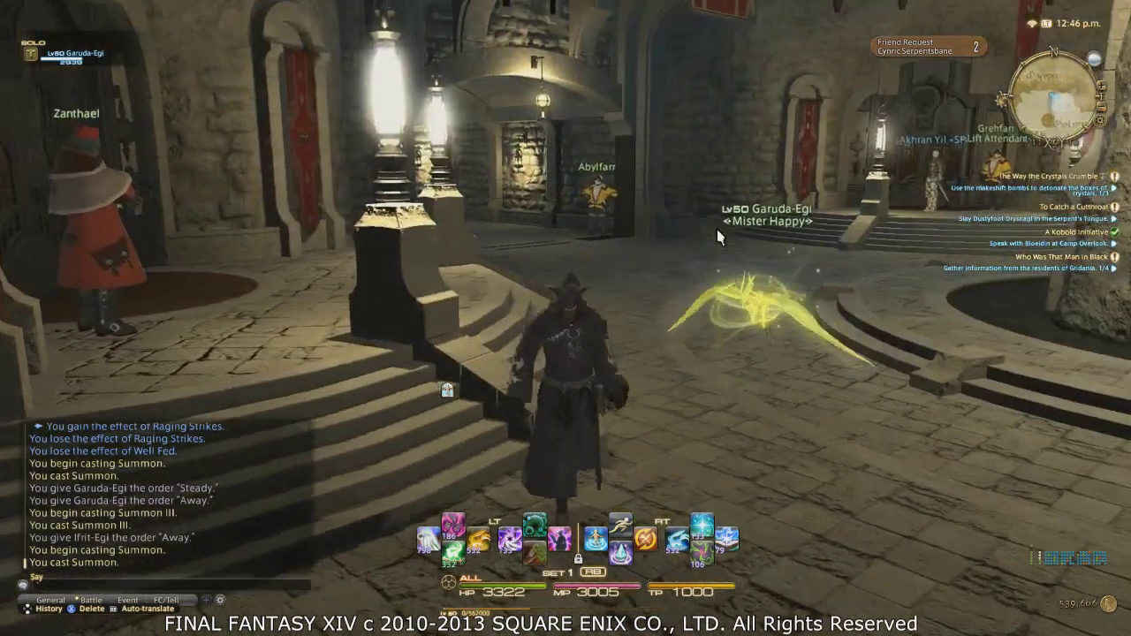
key("Left")
key("Left")
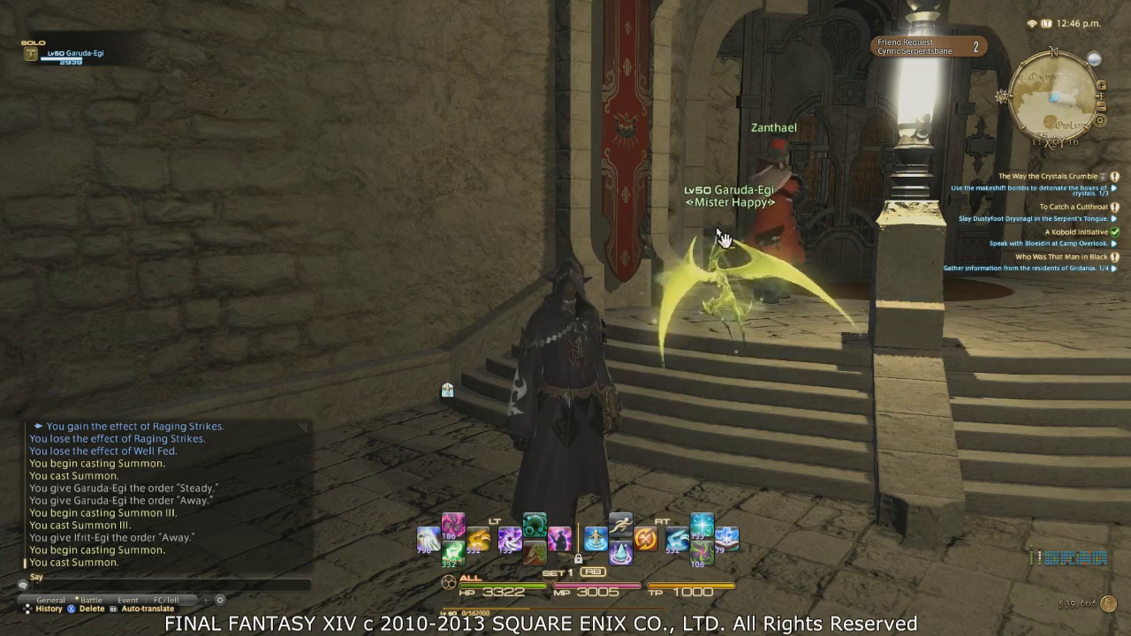
key("Return")
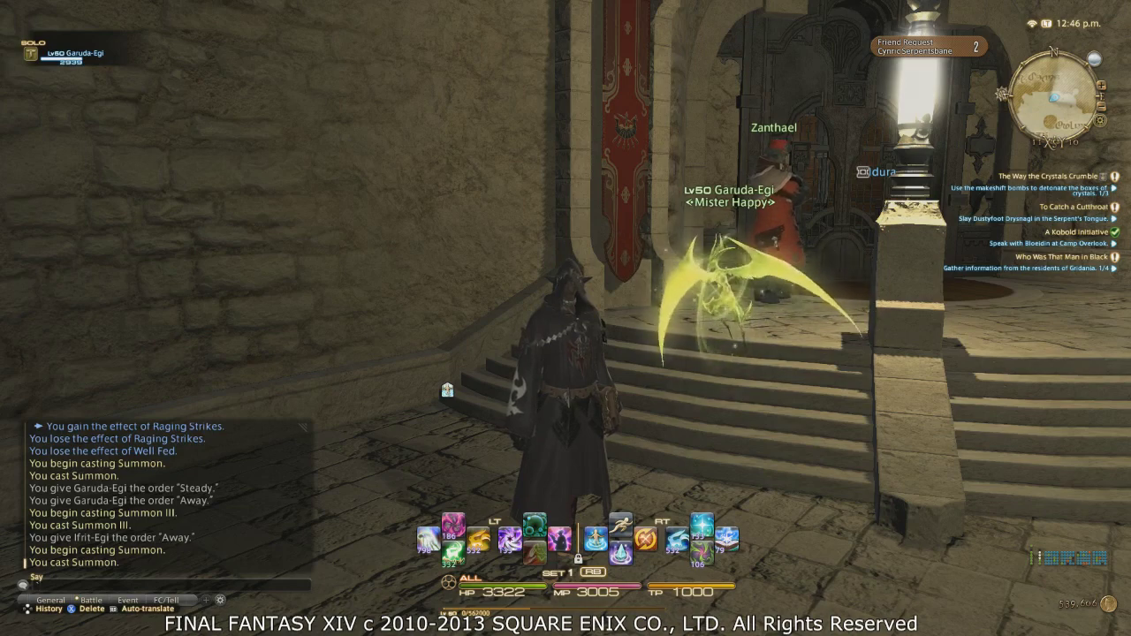
key("Left")
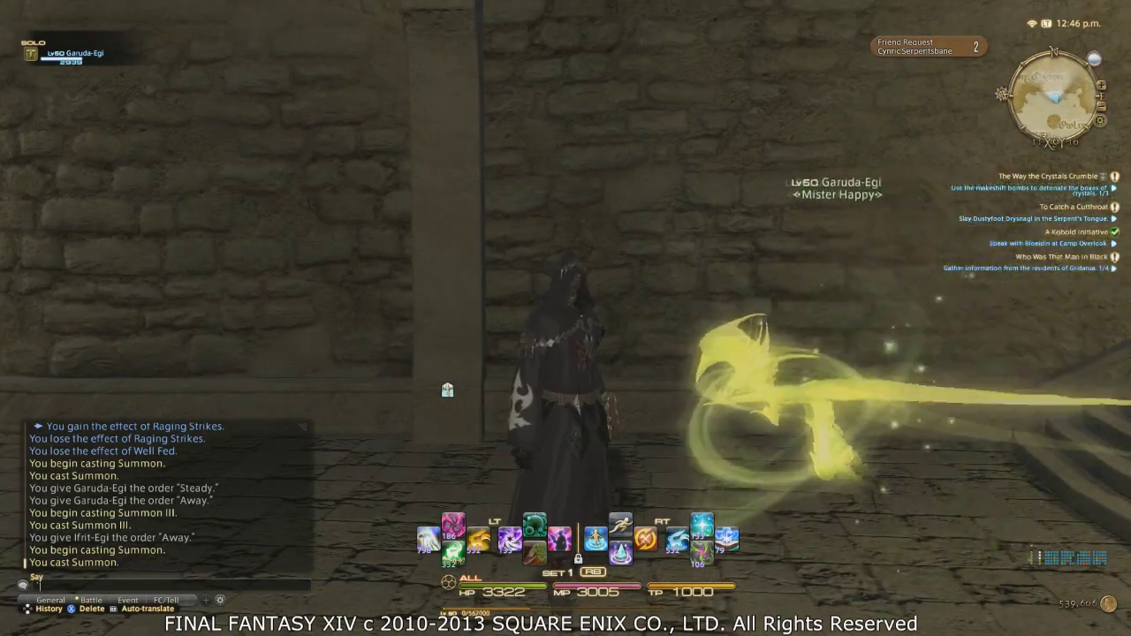
Open the HUD Layout editor and move its window to the free space between the Target Bar and the minimap.
key("Escape")
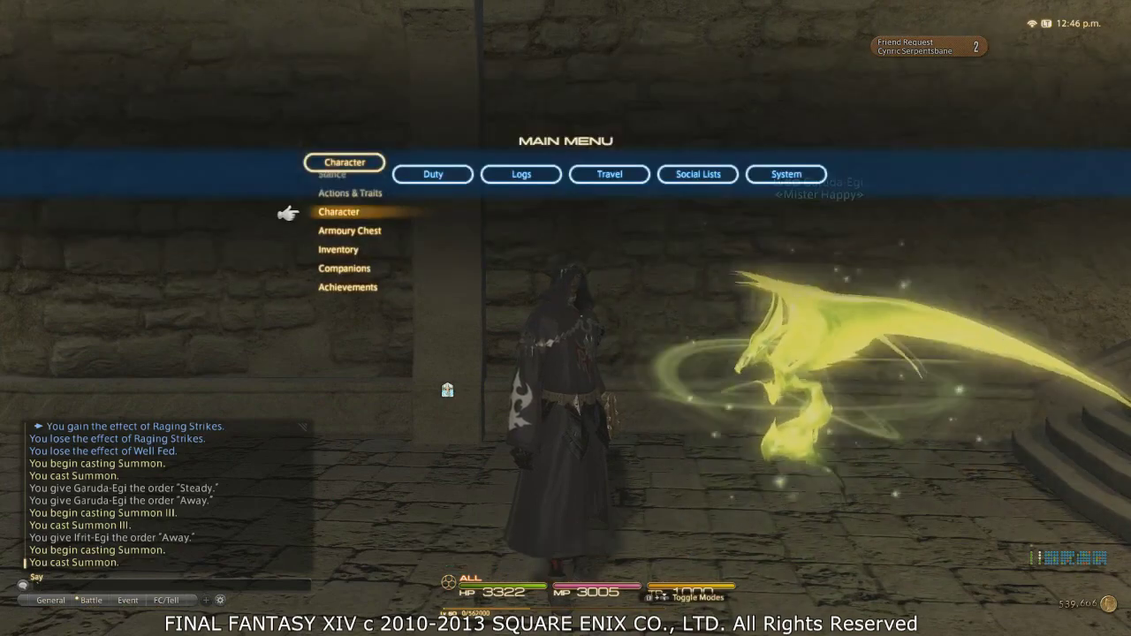
key("Right")
key("Down")
key("Right")
key("Right")
key("Right")
key("Right")
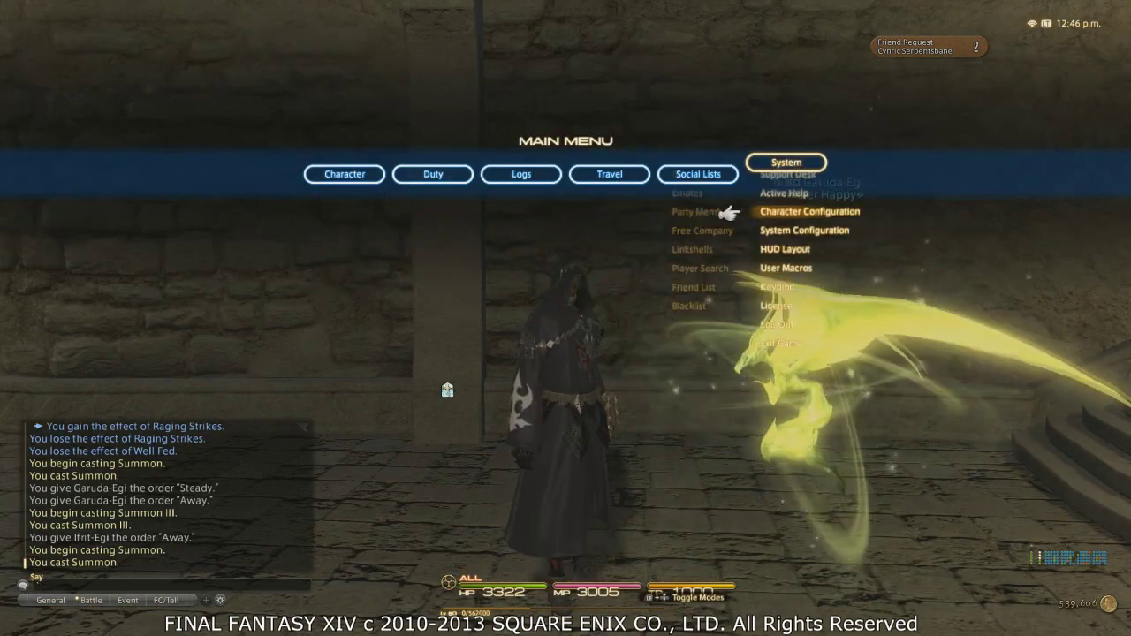
key("Escape")
key("Escape")
key("Right")
key("Right")
key("Right")
key("Right")
key("Right")
key("Down")
key("Down")
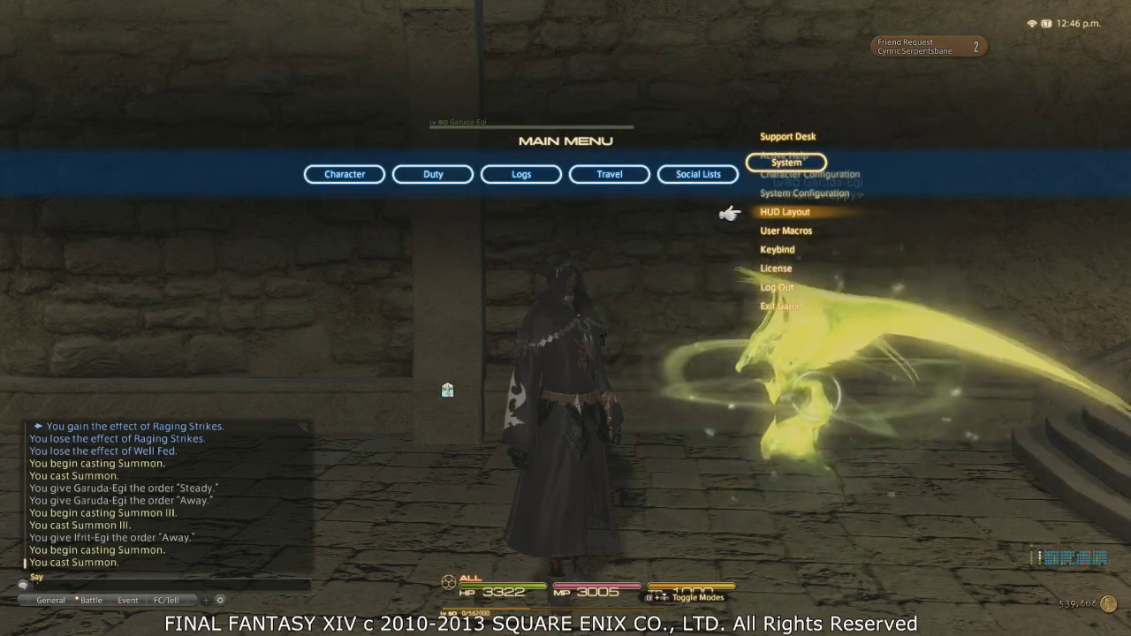
key("Return")
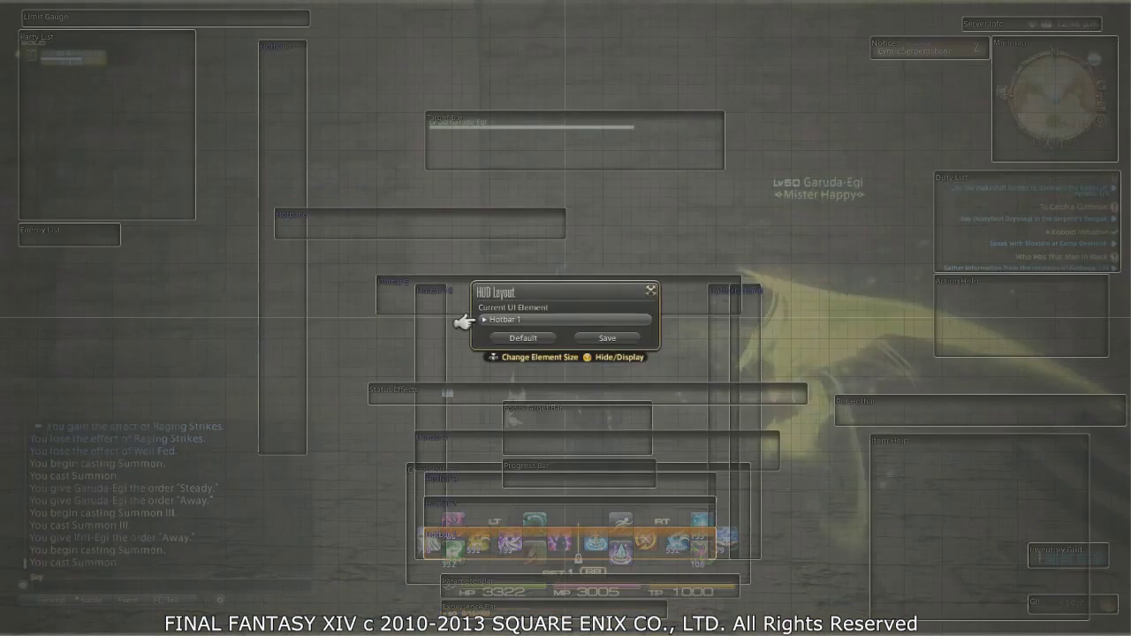
left_click_drag(470, 321, 666, 218)
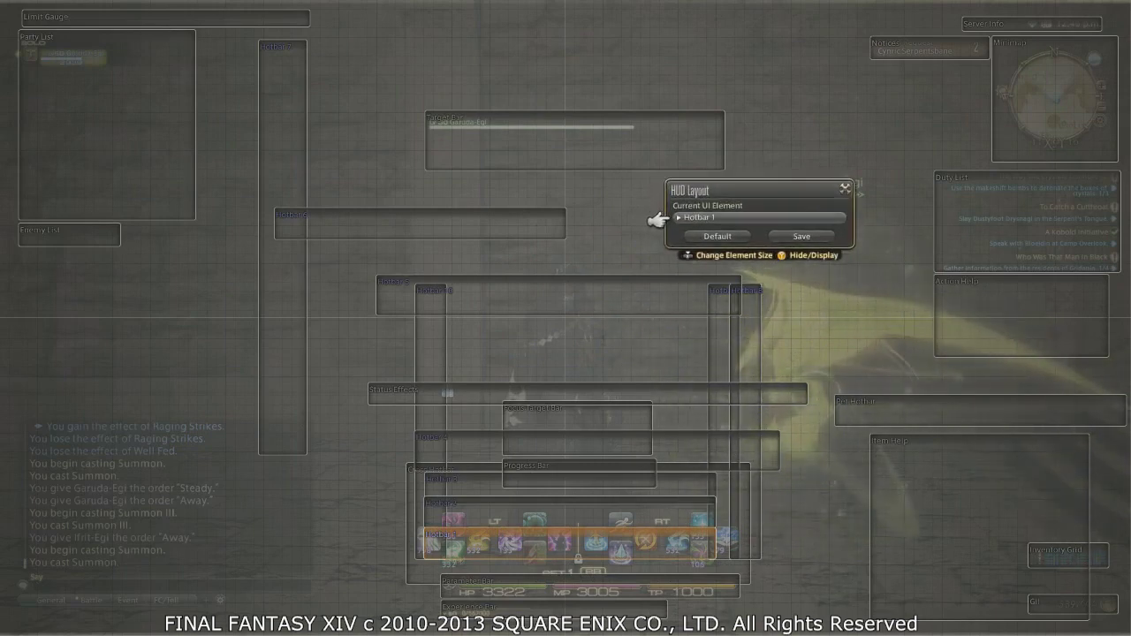
left_click_drag(657, 220, 739, 137)
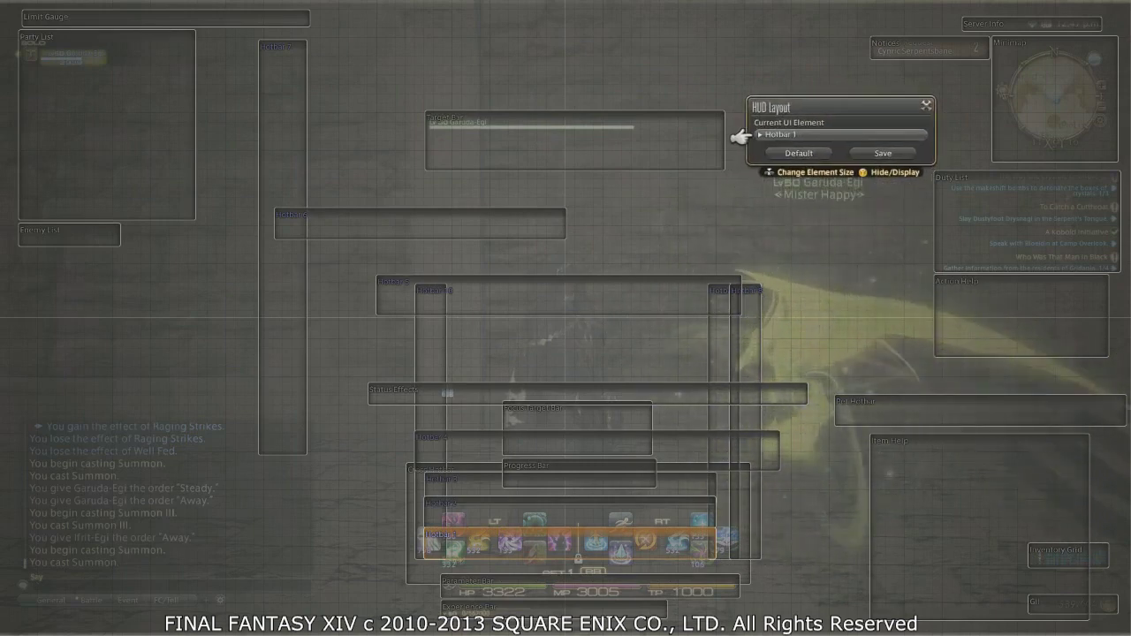
Try moving Hotbar 1 around the layout grid, then put it back in its original place.
key("Up")
key("Left")
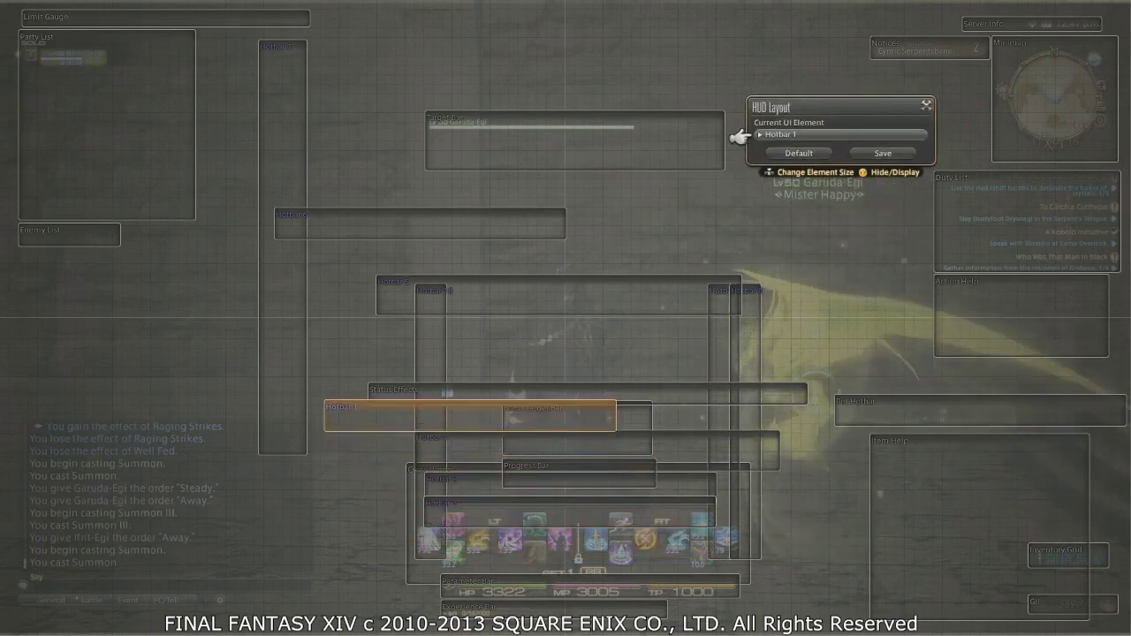
key("Up")
key("Right")
key("Down")
key("Right")
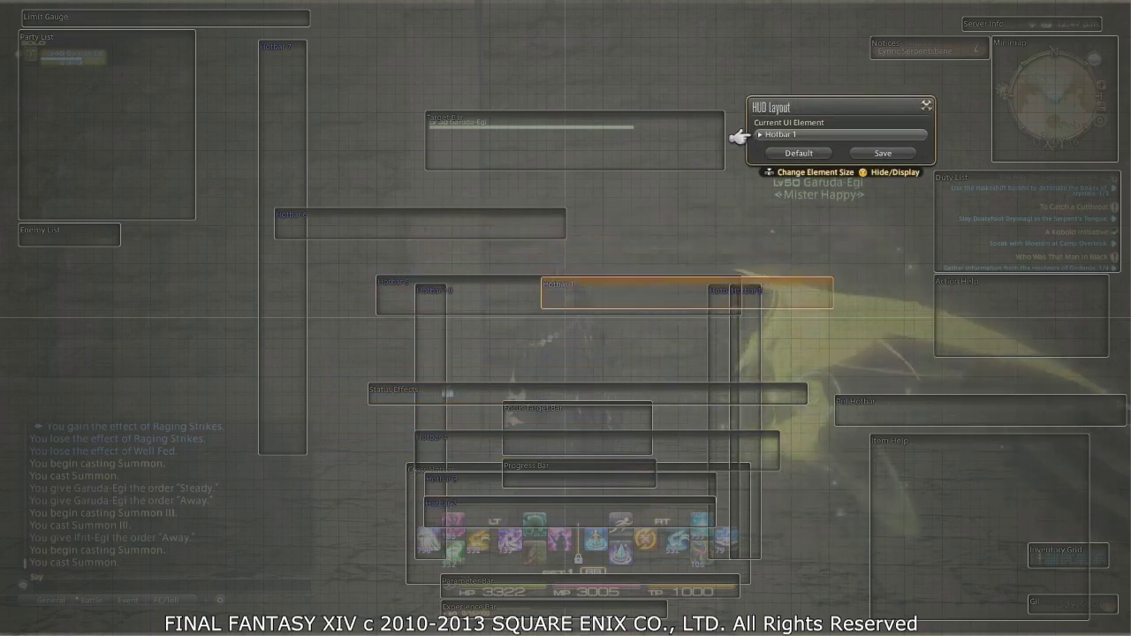
key("Down")
key("Left")
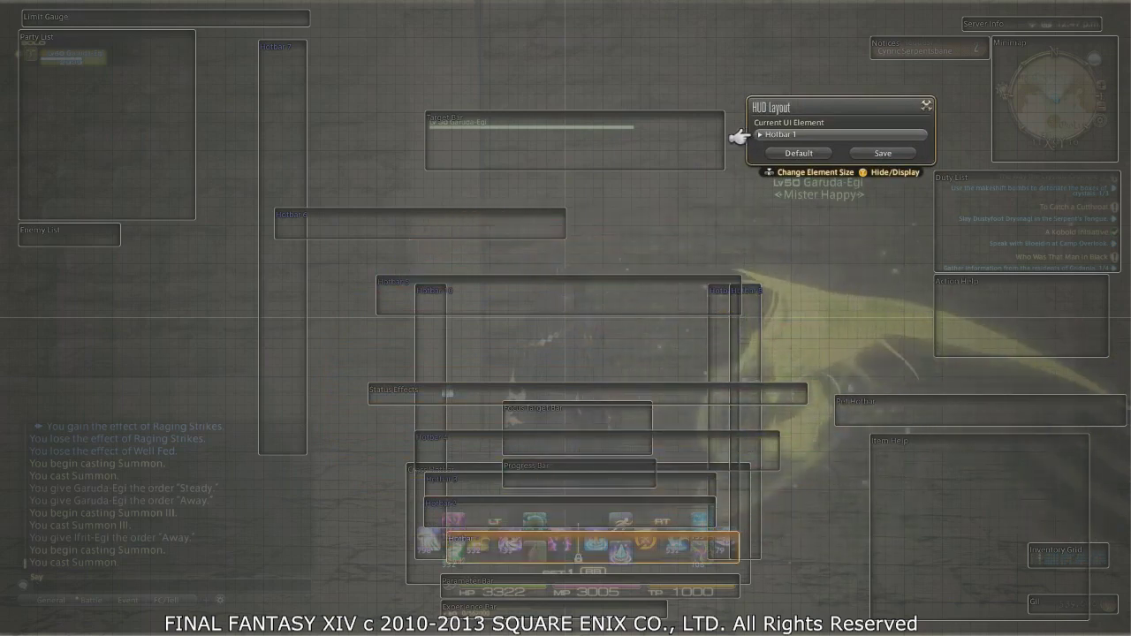
key("Left")
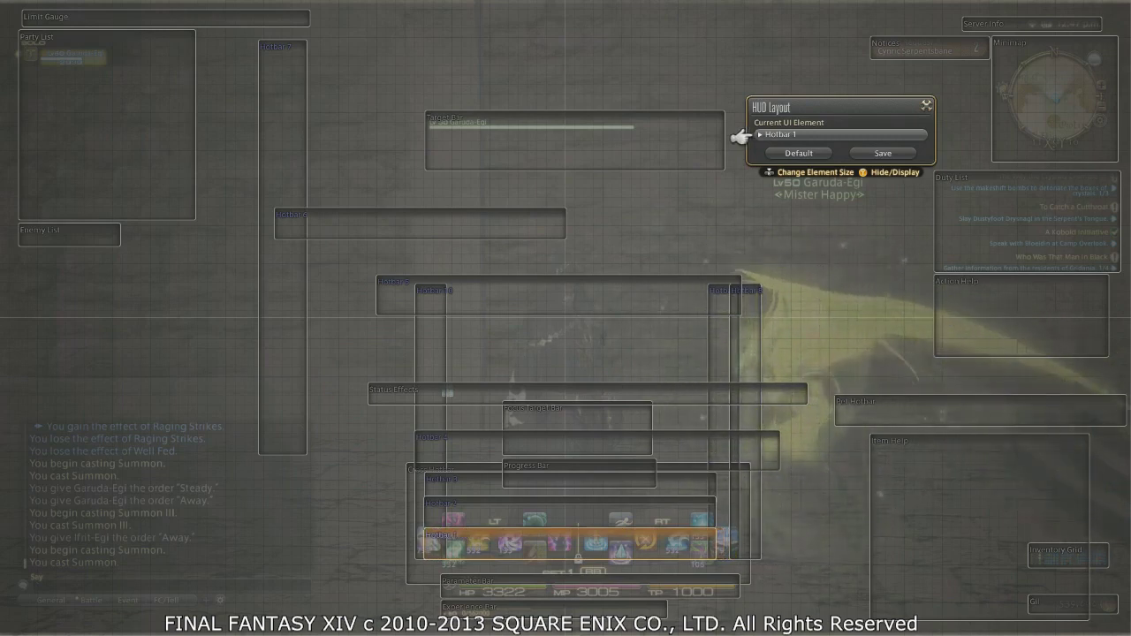
Make Action Help the current UI element in the HUD Layout editor.
key("Return")
key("Down")
key("Down")
key("Down")
key("Down")
key("Down")
key("Down")
key("Down")
key("Down")
key("Down")
key("Down")
key("Down")
key("Down")
key("Down")
key("Down")
key("Down")
key("Down")
key("Down")
key("Down")
key("Down")
key("Down")
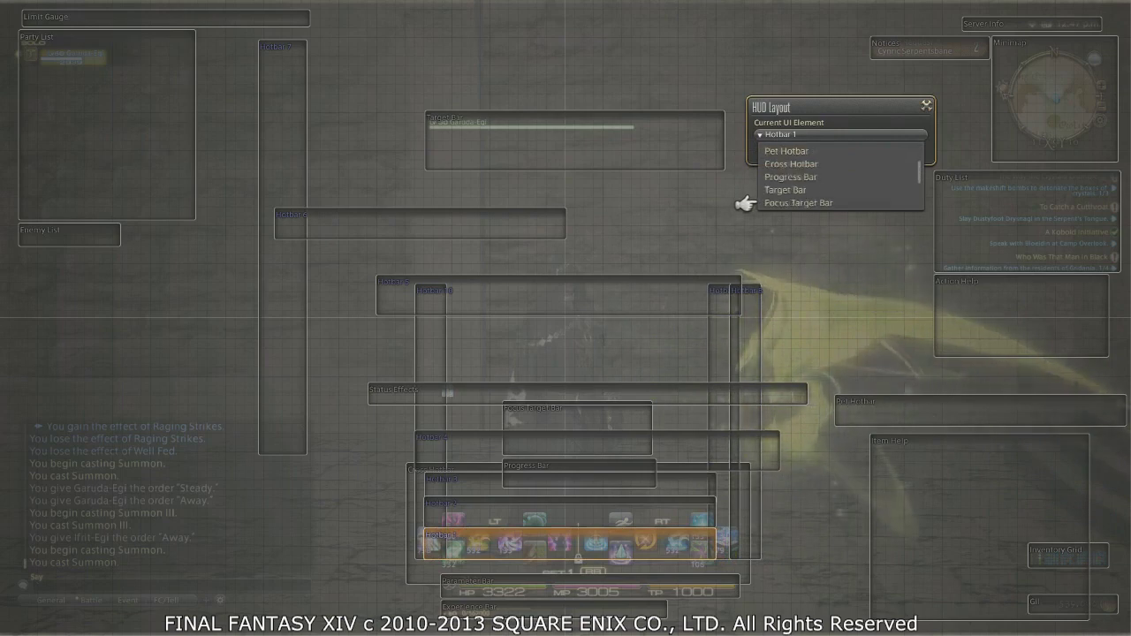
key("Down")
key("Up")
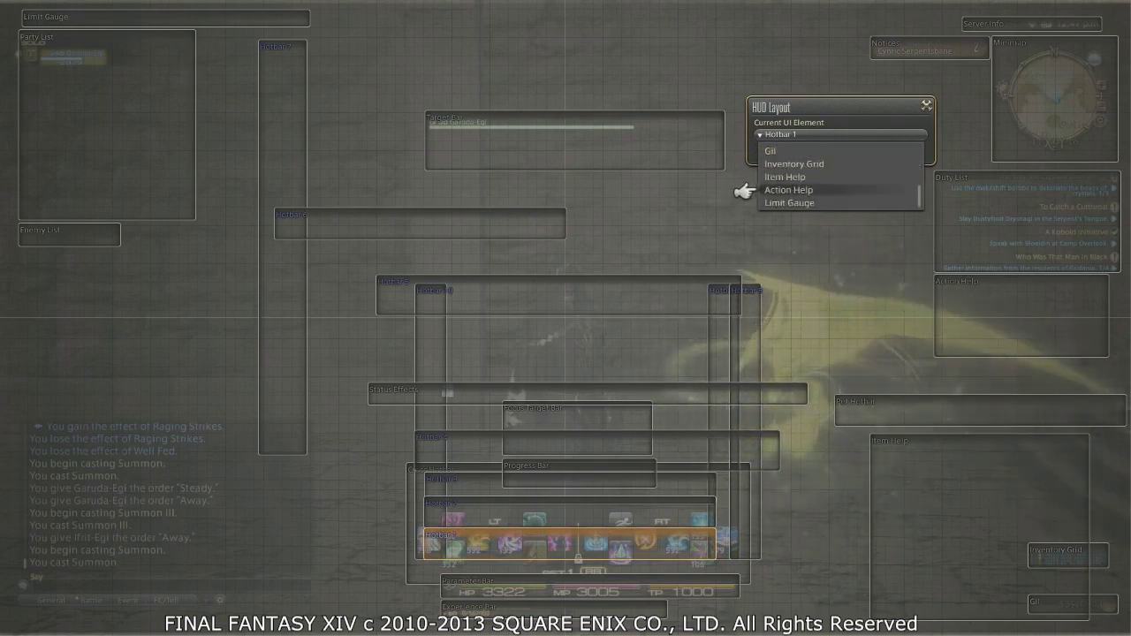
key("Up")
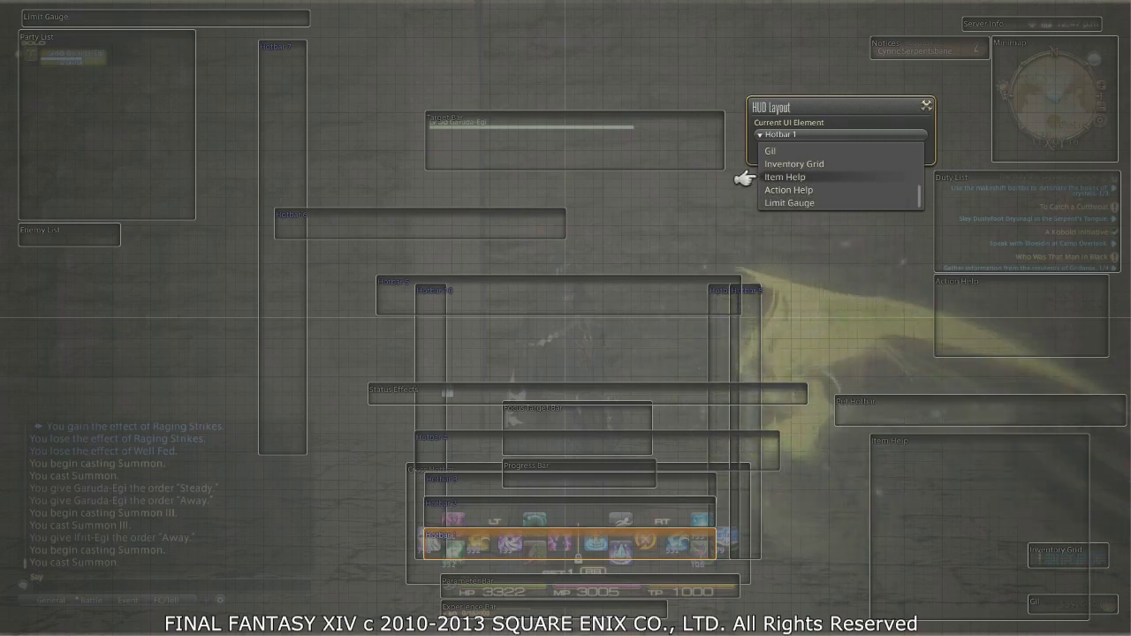
key("Down")
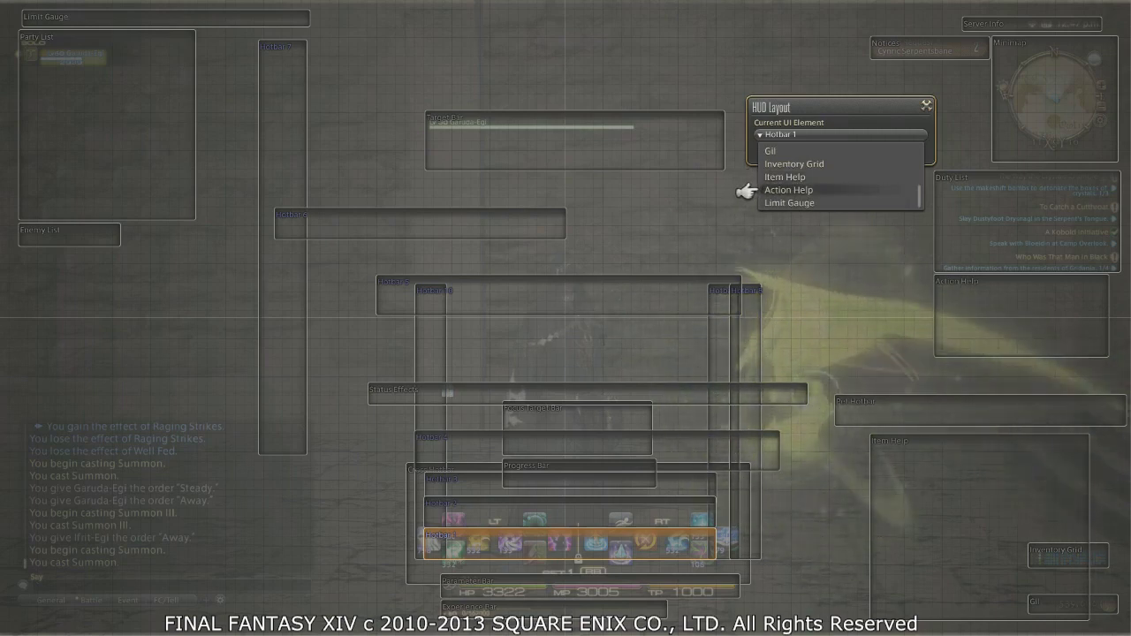
key("Return")
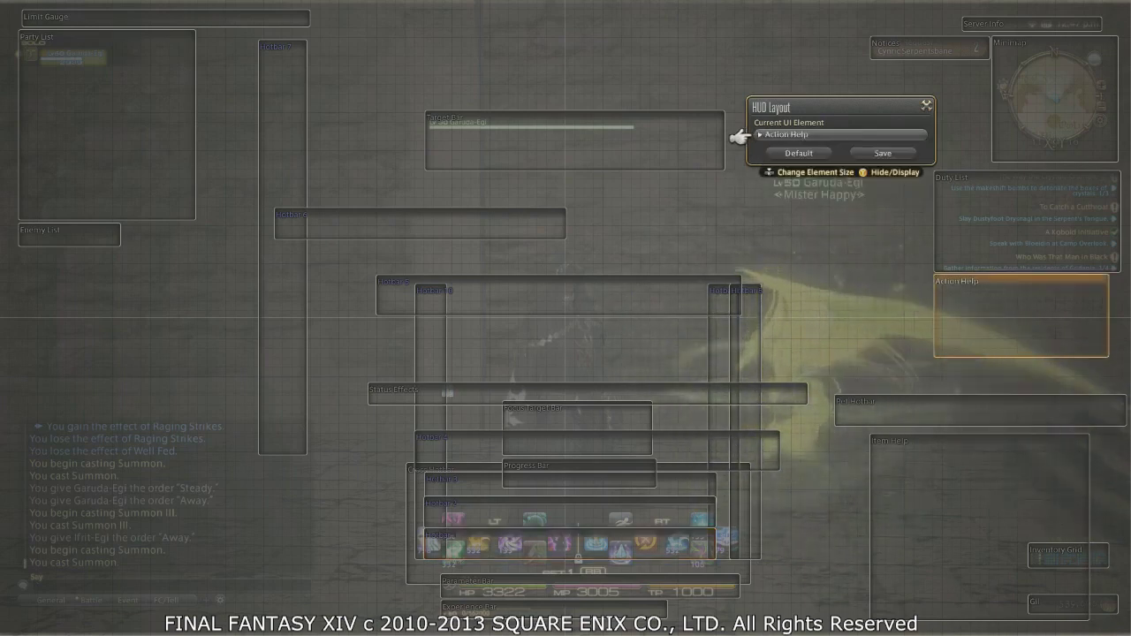
Try moving the Action Help element up so that it overlaps the Duty List.
key("Left")
key("Up")
key("Down")
key("Right")
key("Up")
key("Left")
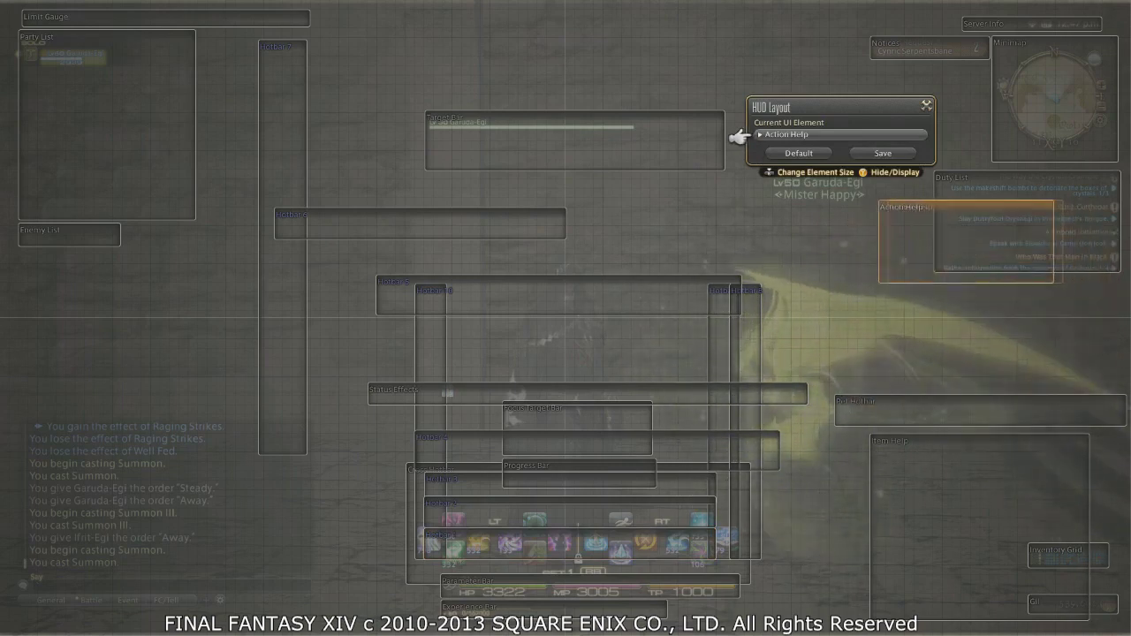
Move the Action Help element back below the Duty List, adjusting its vertical gap and lining up their left edges.
key("Down")
key("Up")
key("Right")
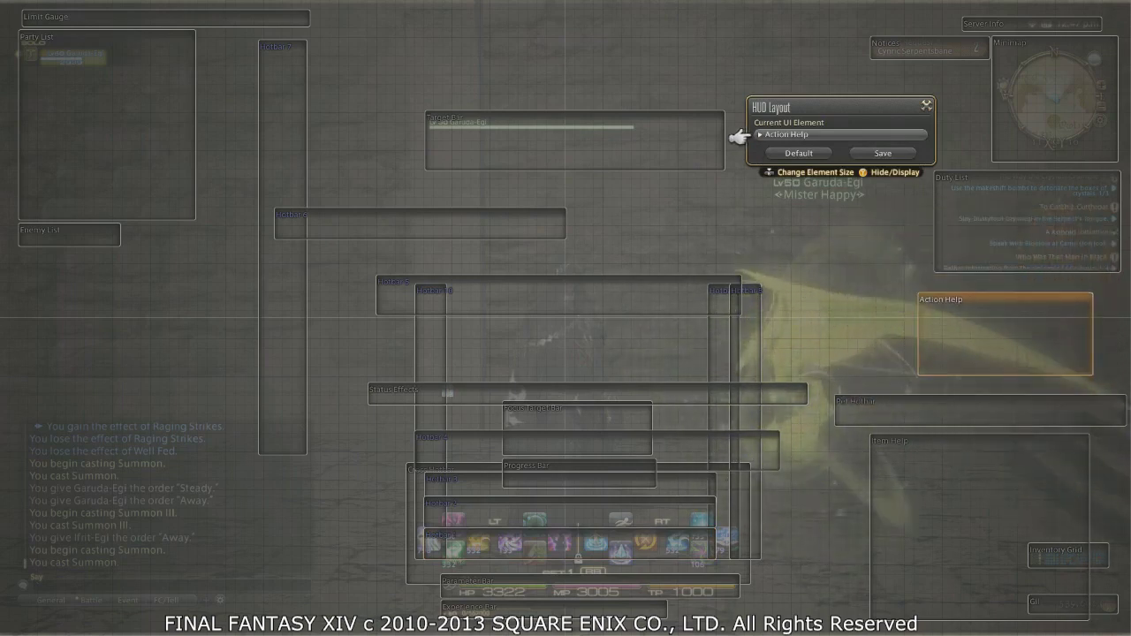
key("Up")
key("Right")
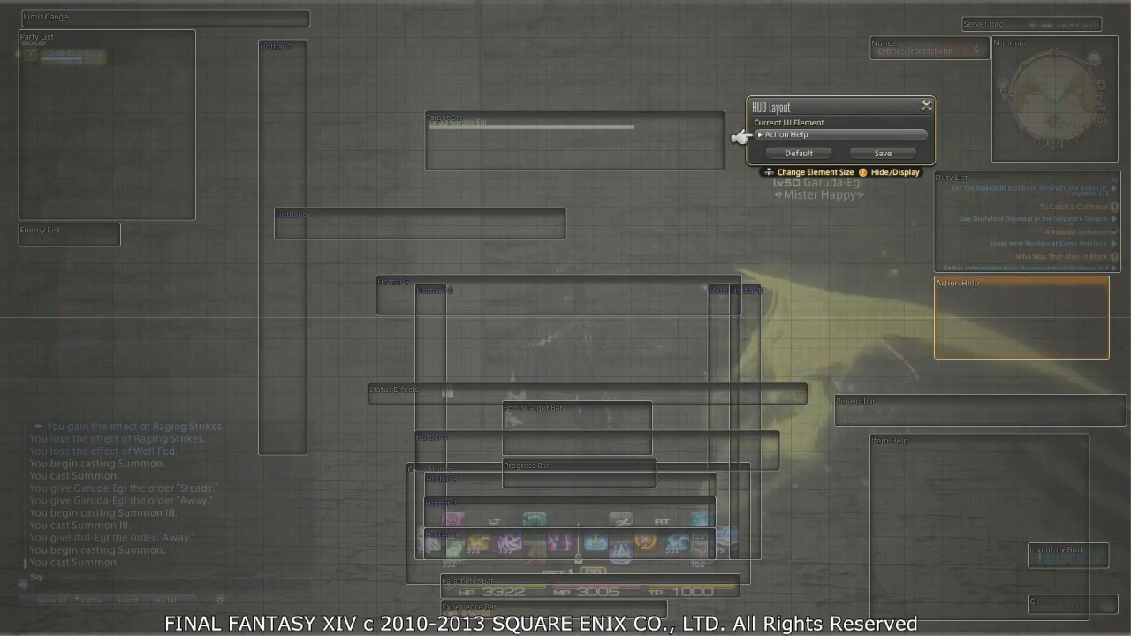
key("Left")
key("Up")
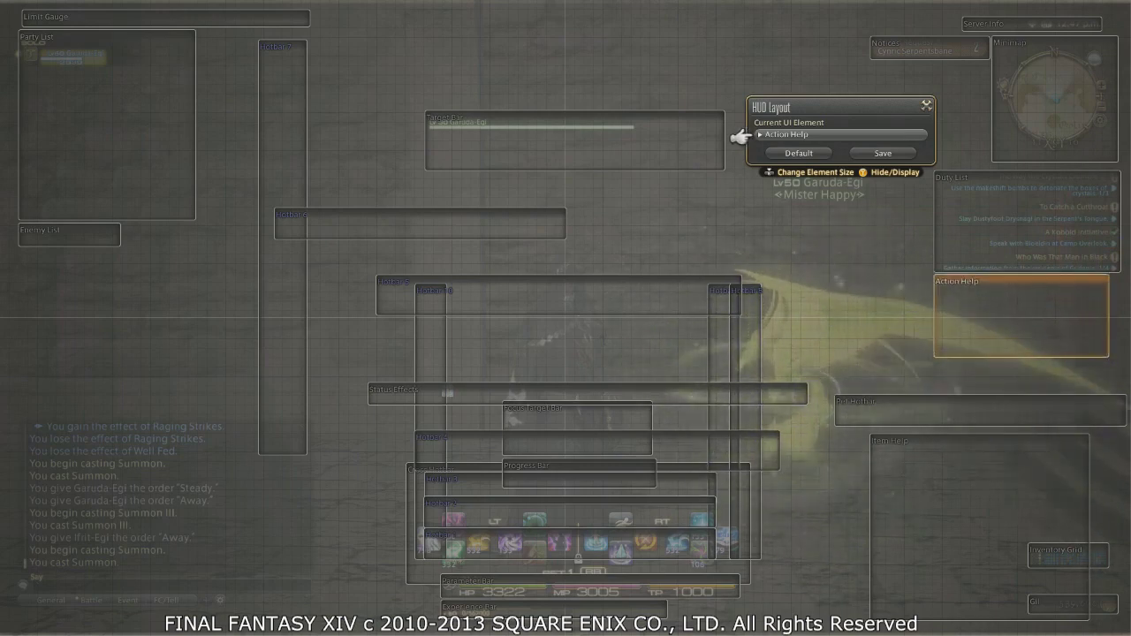
key("Down")
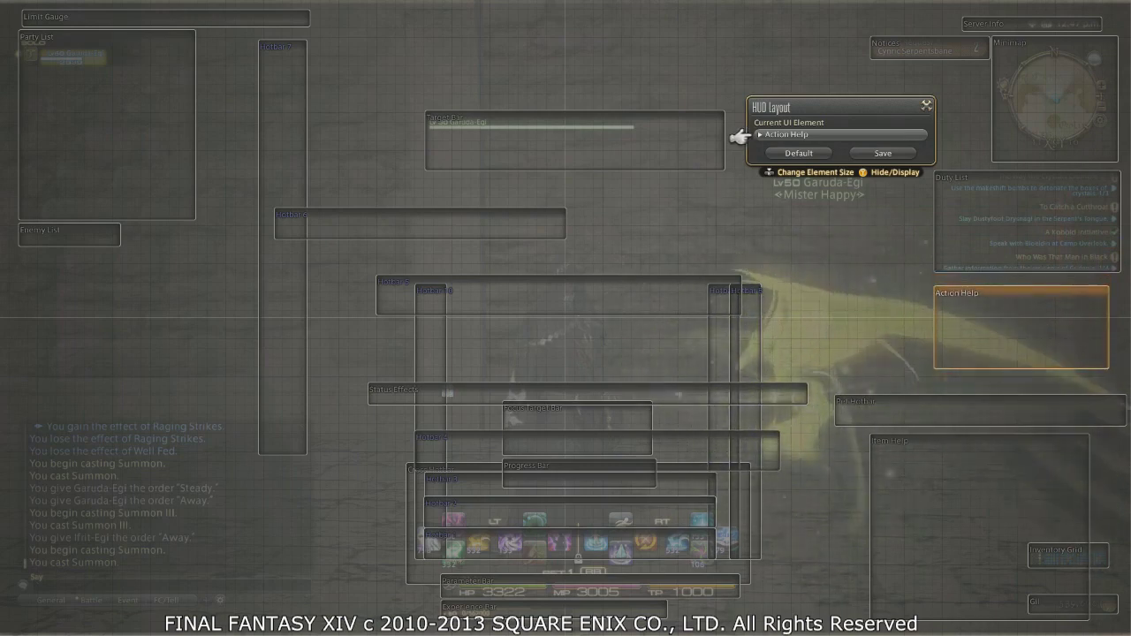
Cycle the Action Help element through its sizes back to the original one and realign it directly beneath the Duty List.
key("ctrl+Home")
key("ctrl+Home")
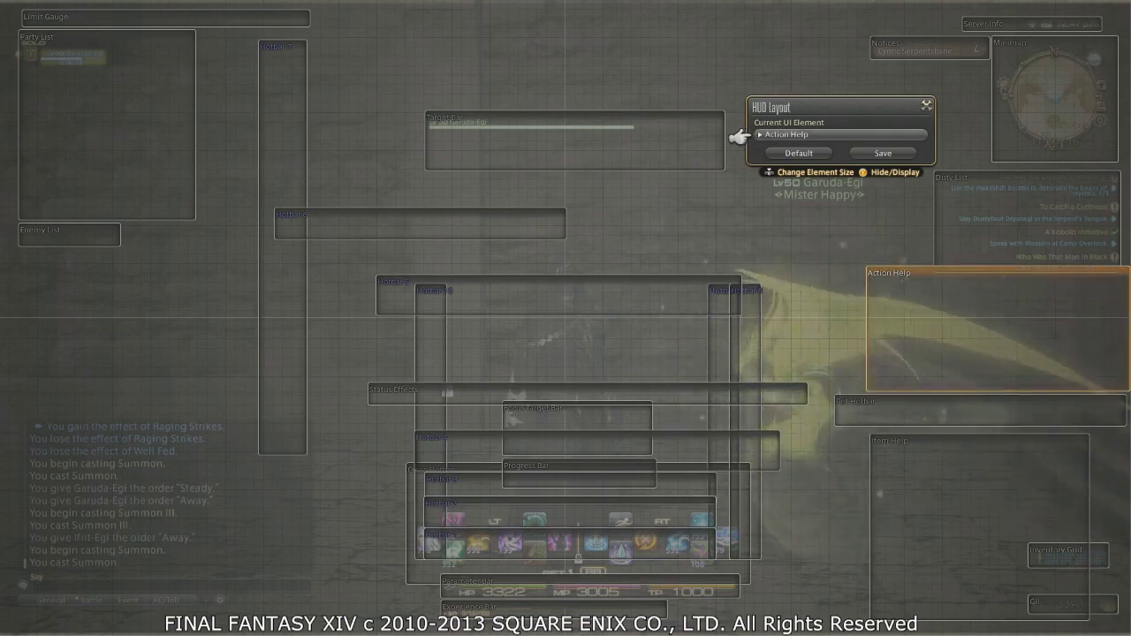
scroll(998, 328, "down", 5)
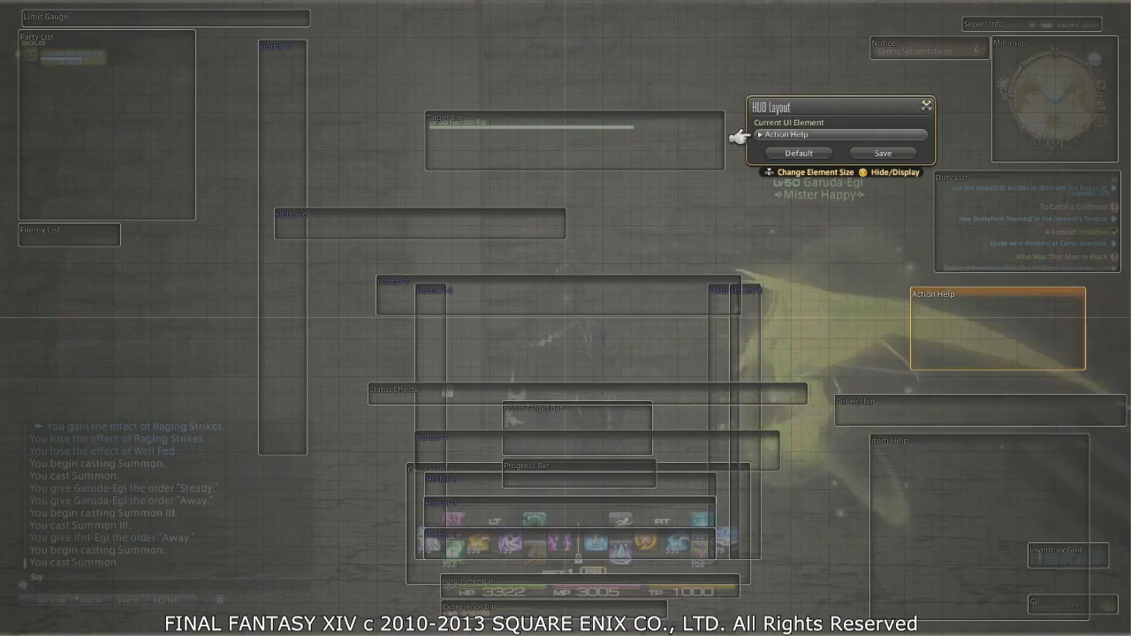
key("Up")
key("Right")
key("Right")
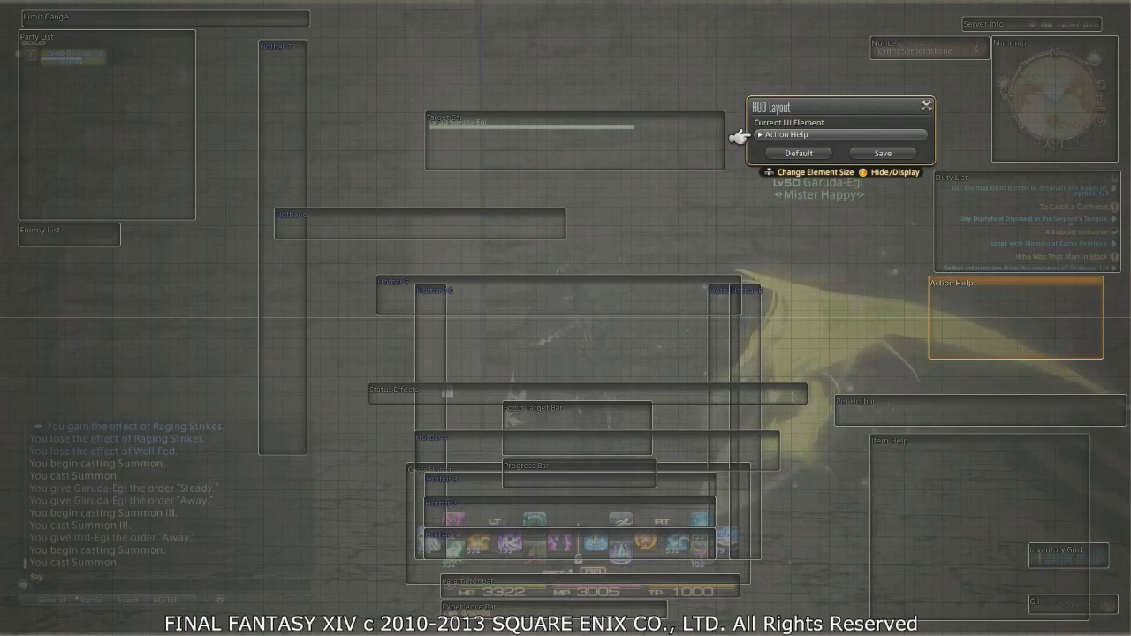
key("Right")
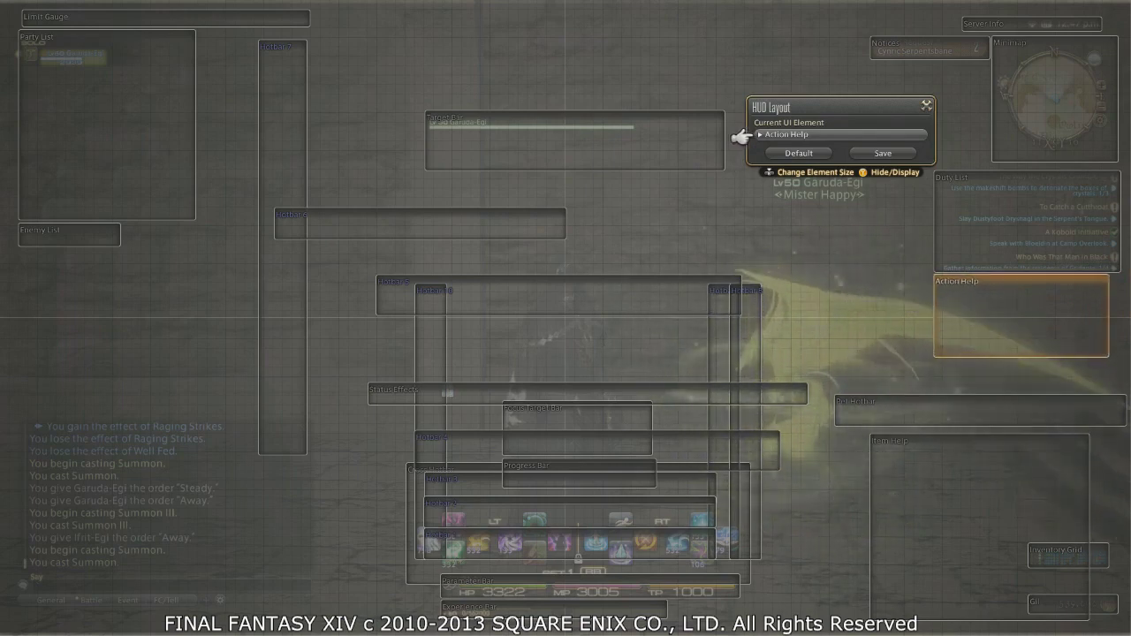
key("Down")
key("Up")
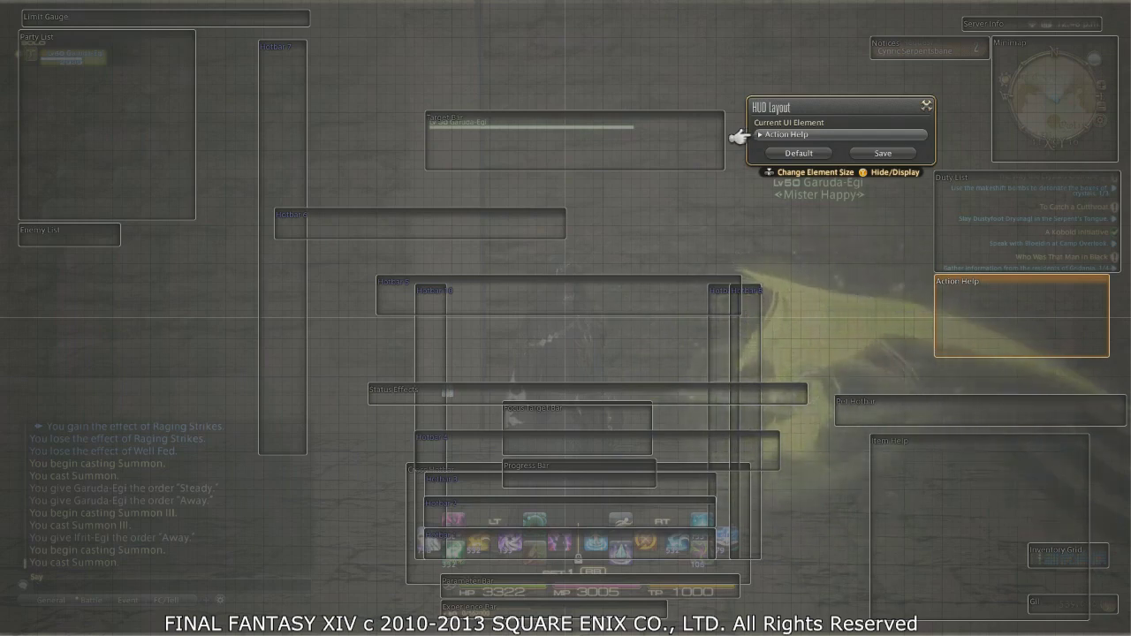
Nudge the Action Help element over to the Duty List's right edge, then return it to the left edge.
key("Up")
key("Right")
key("Right")
key("Right")
key("Right")
key("Right")
key("Right")
key("Right")
key("Right")
key("Right")
key("Right")
key("Right")
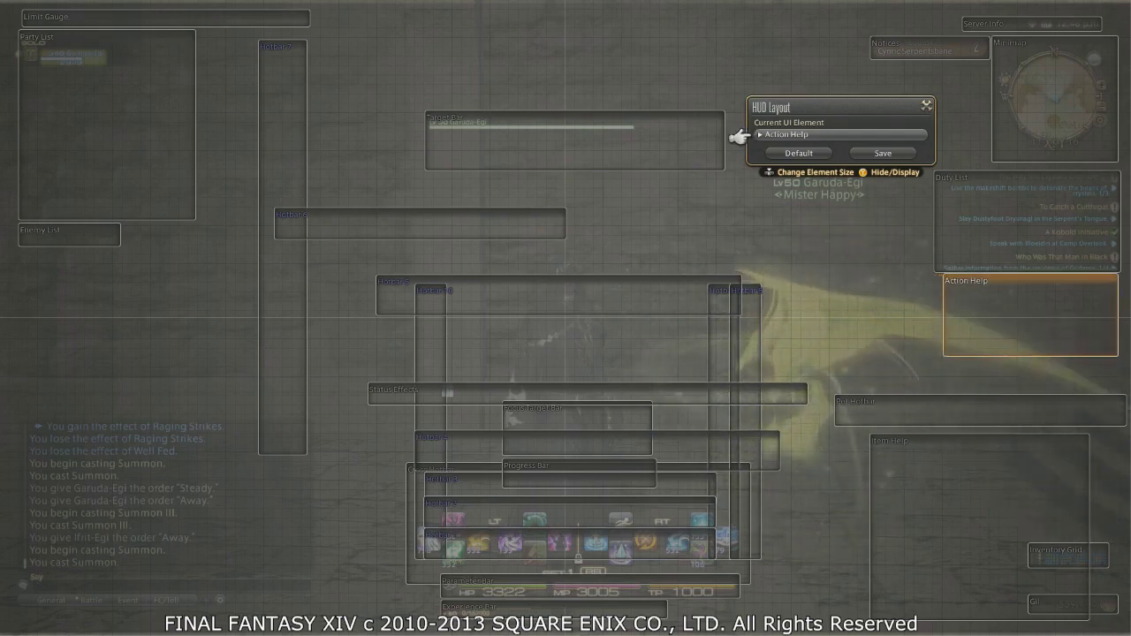
key("Left")
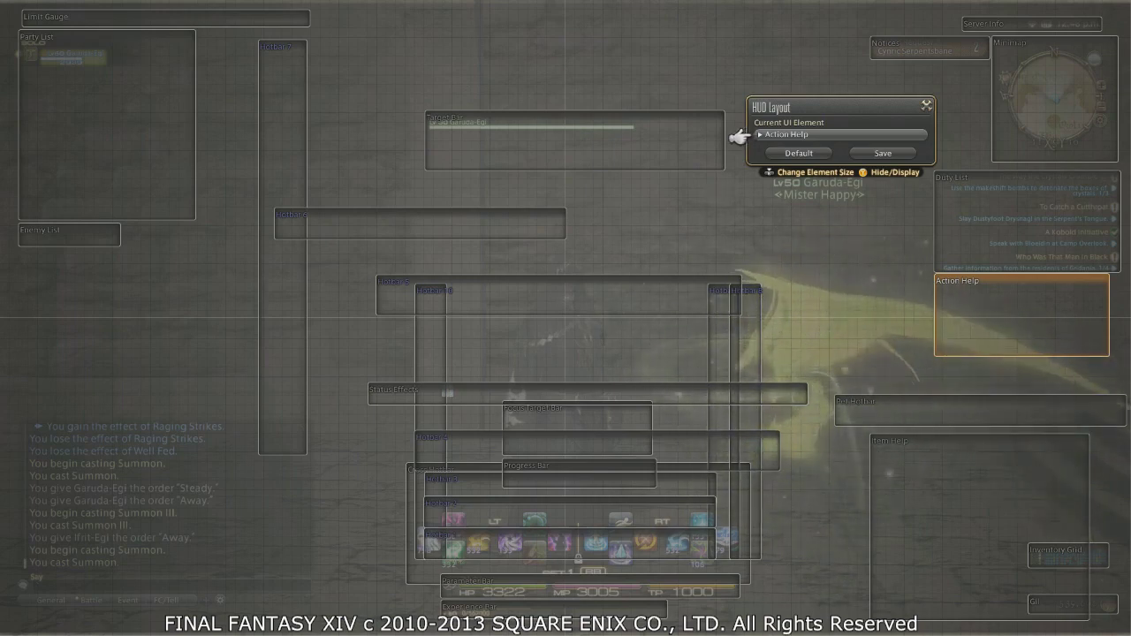
Shift the Action Help element up and left off the Duty List's edge, then place it directly beneath the list again.
key("Up")
key("Left")
key("Left")
key("Left")
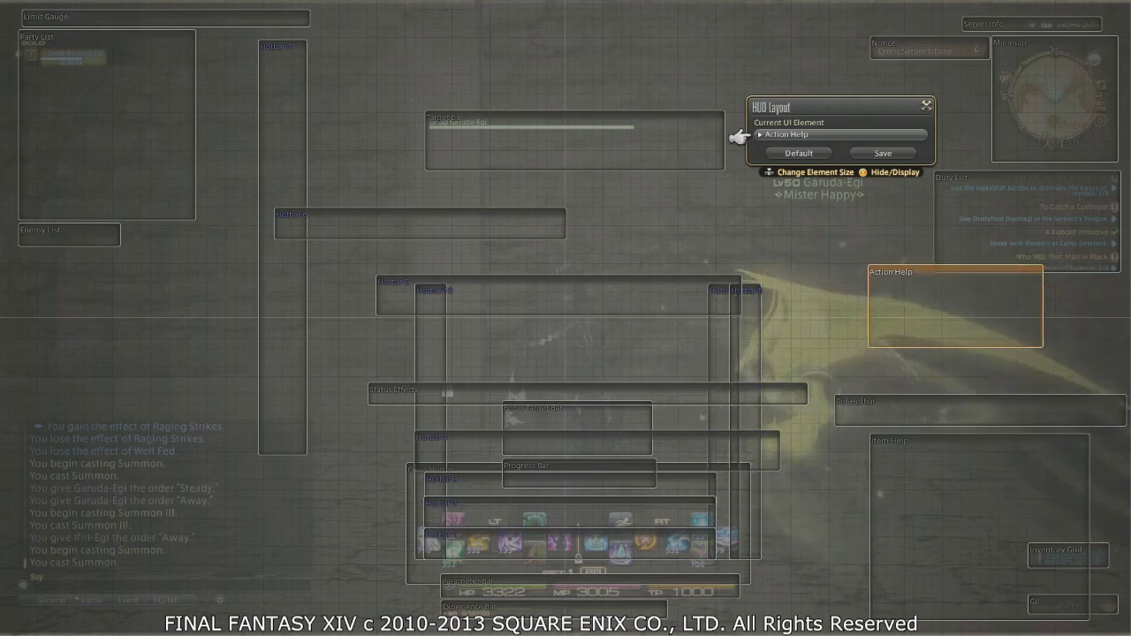
key("Right")
key("Down")
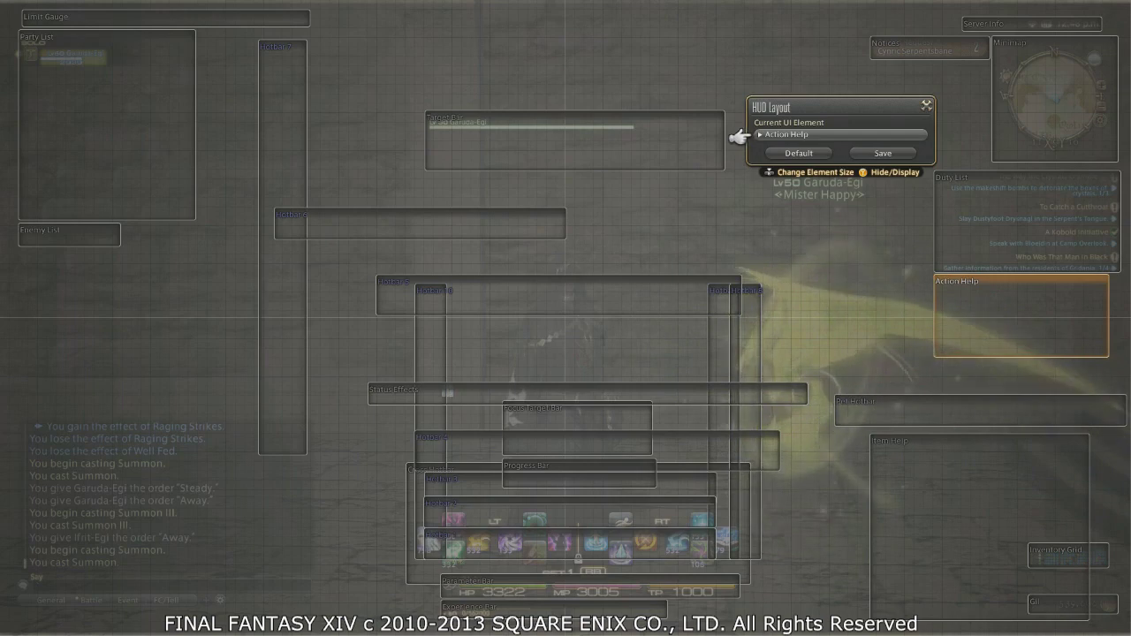
Slide the Action Help element left, then nudge it back until it lines up with the Duty List's left edge.
key("Left")
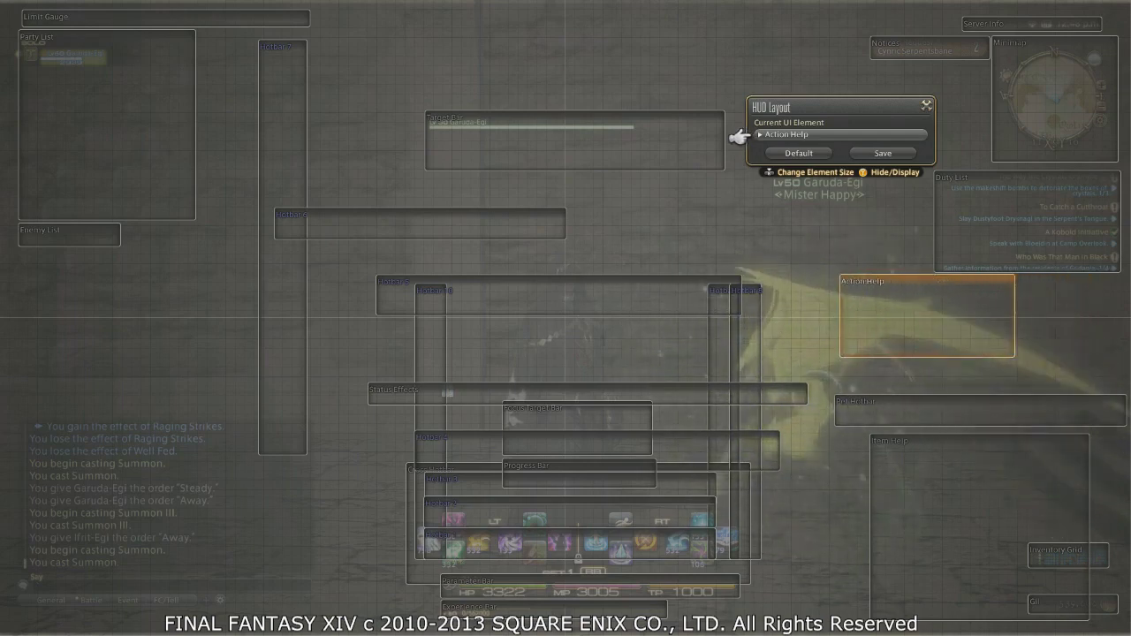
key("Right")
key("Right")
key("Right")
key("Right")
key("Right")
key("Right")
key("Right")
key("Right")
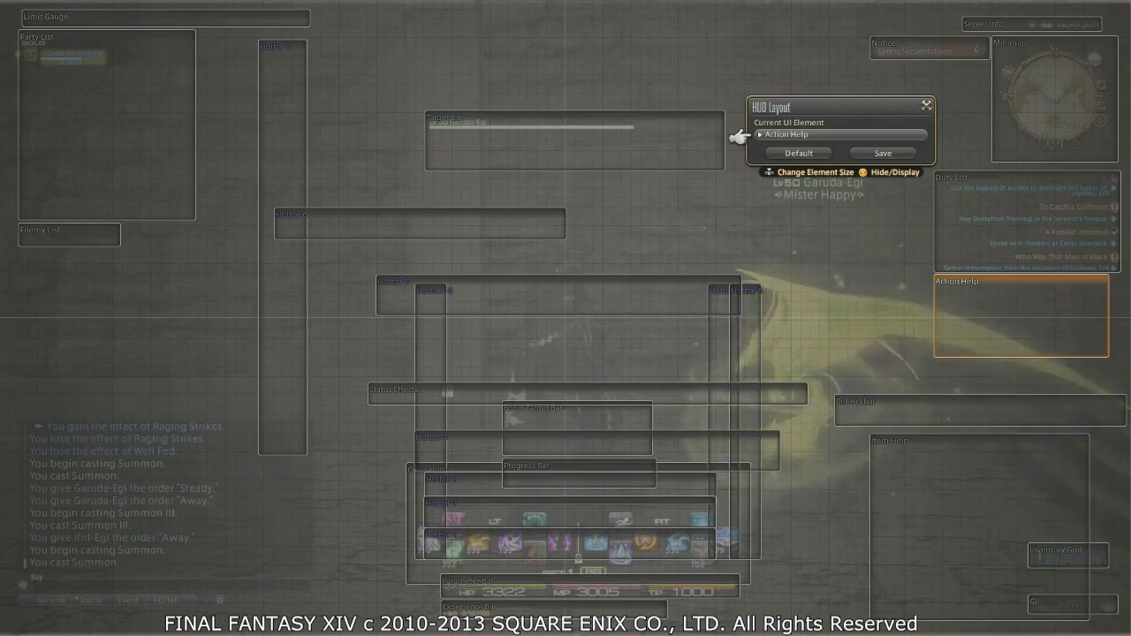
Nudge the Action Help element left and back into line with the Duty List, then save the HUD layout.
key("Left")
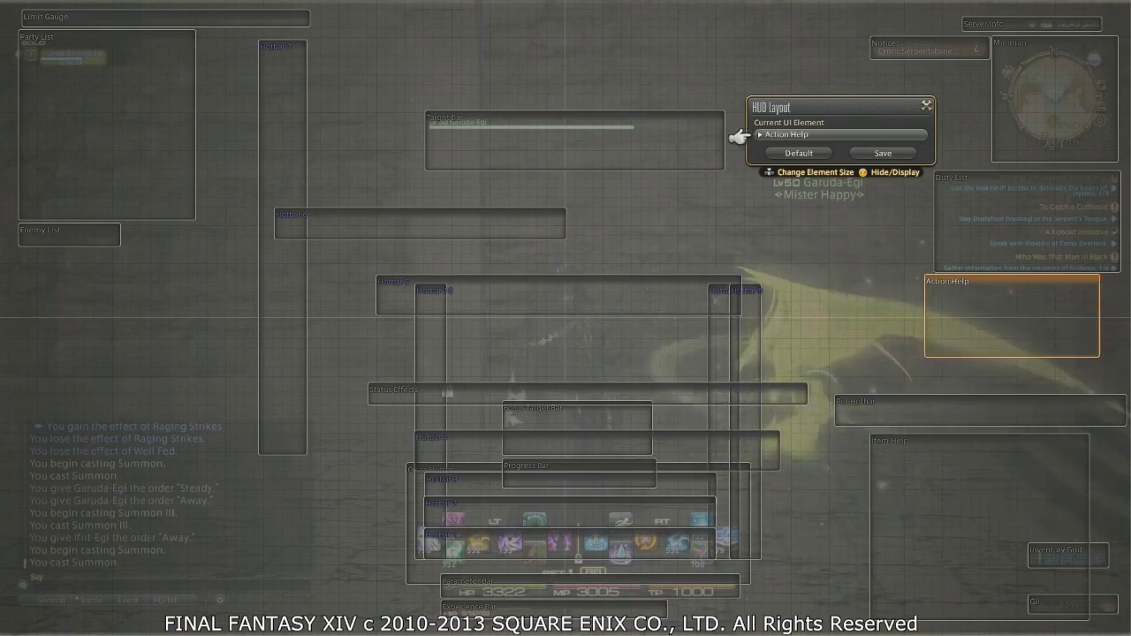
key("Right")
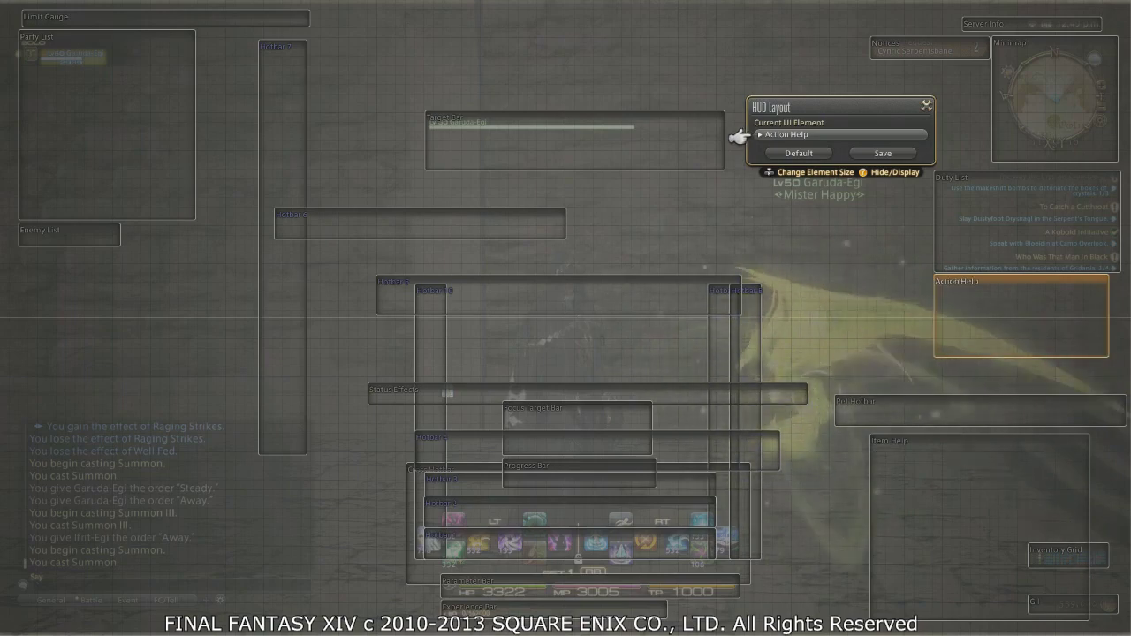
key("Down")
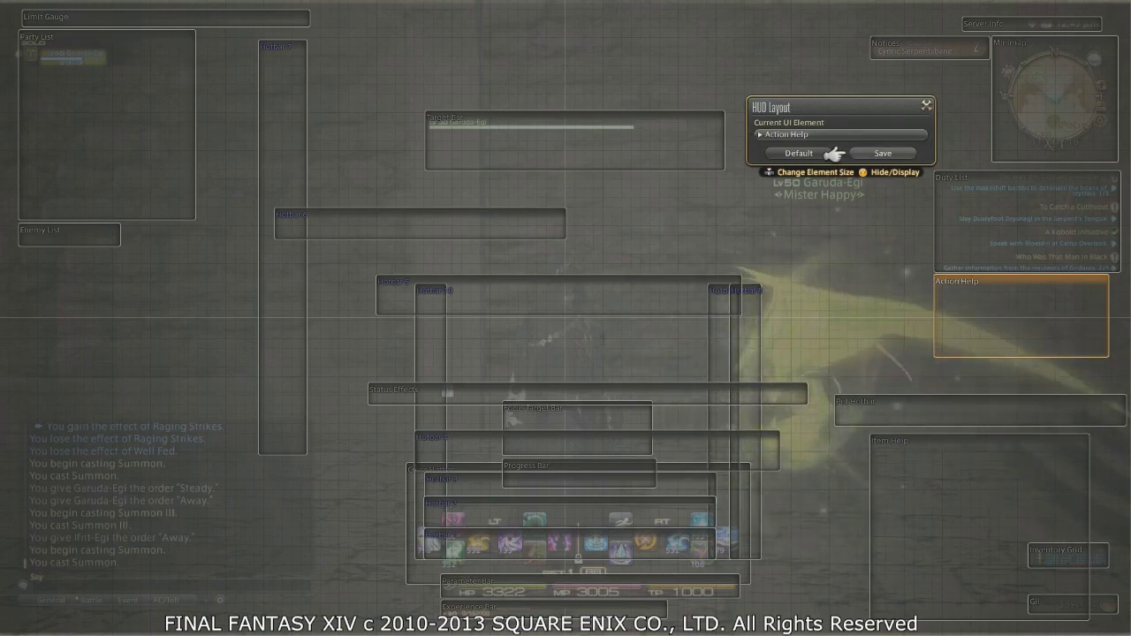
key("Return")
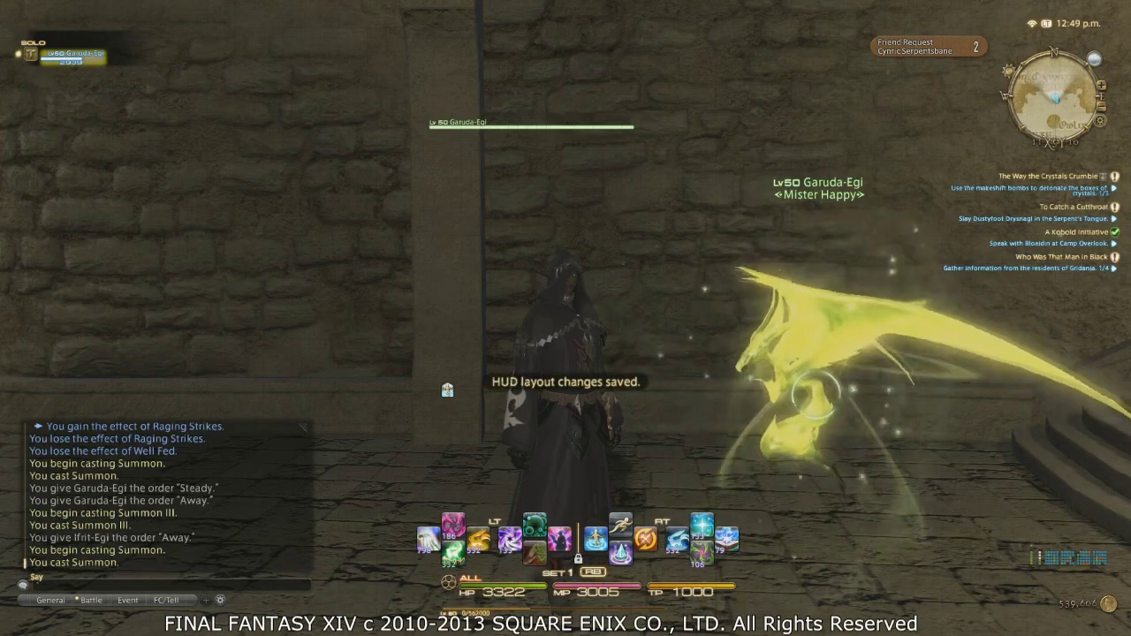
key("Right")
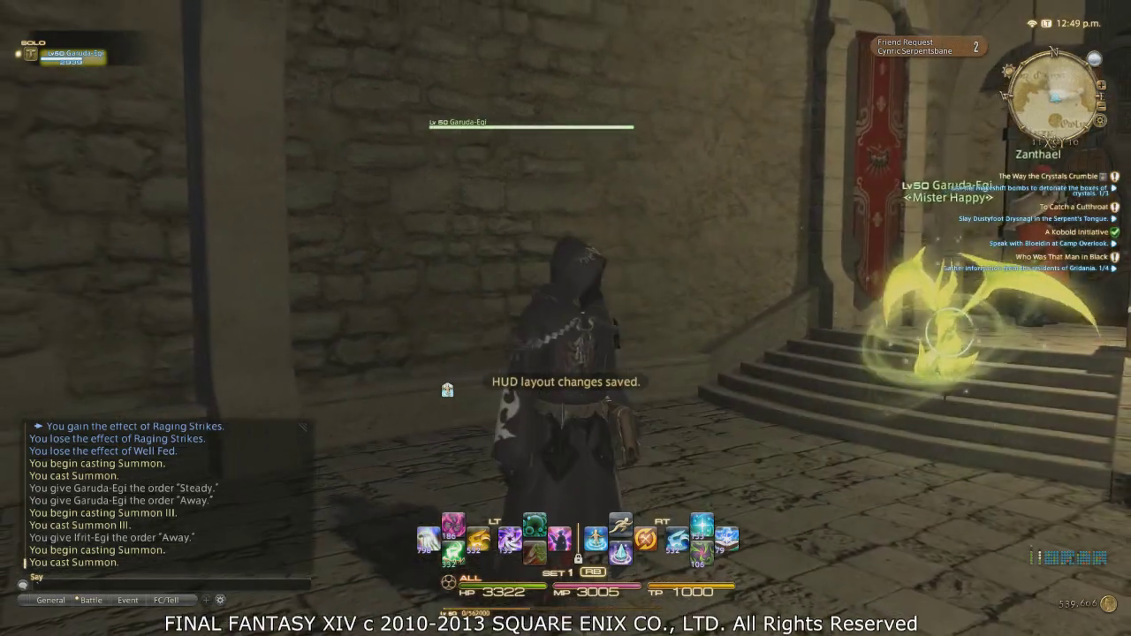
key("Down")
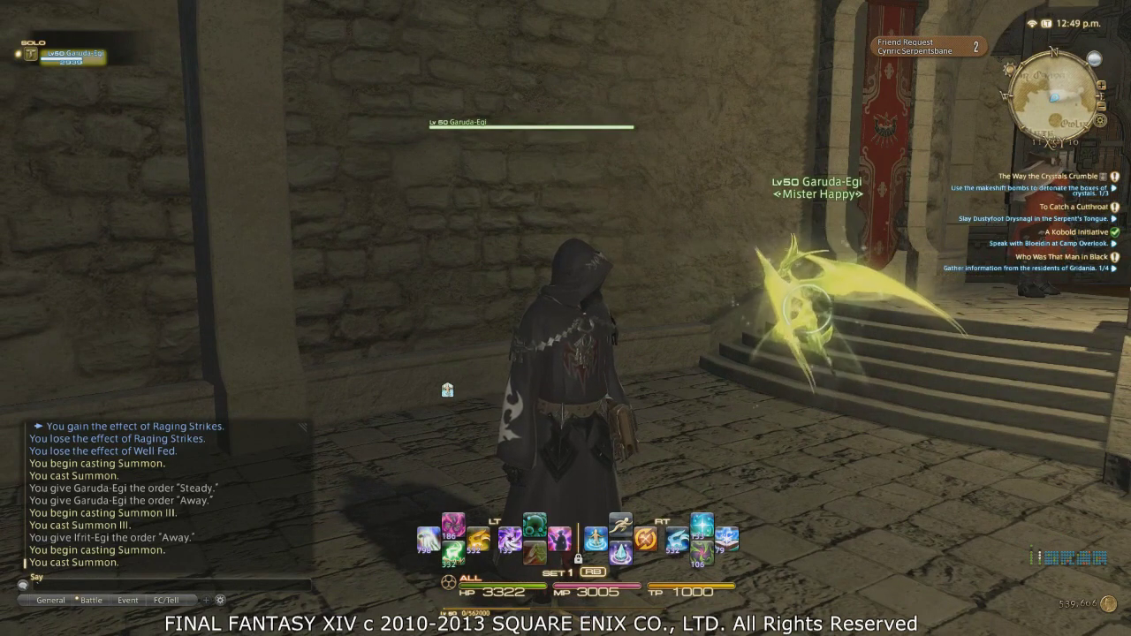
key("Right")
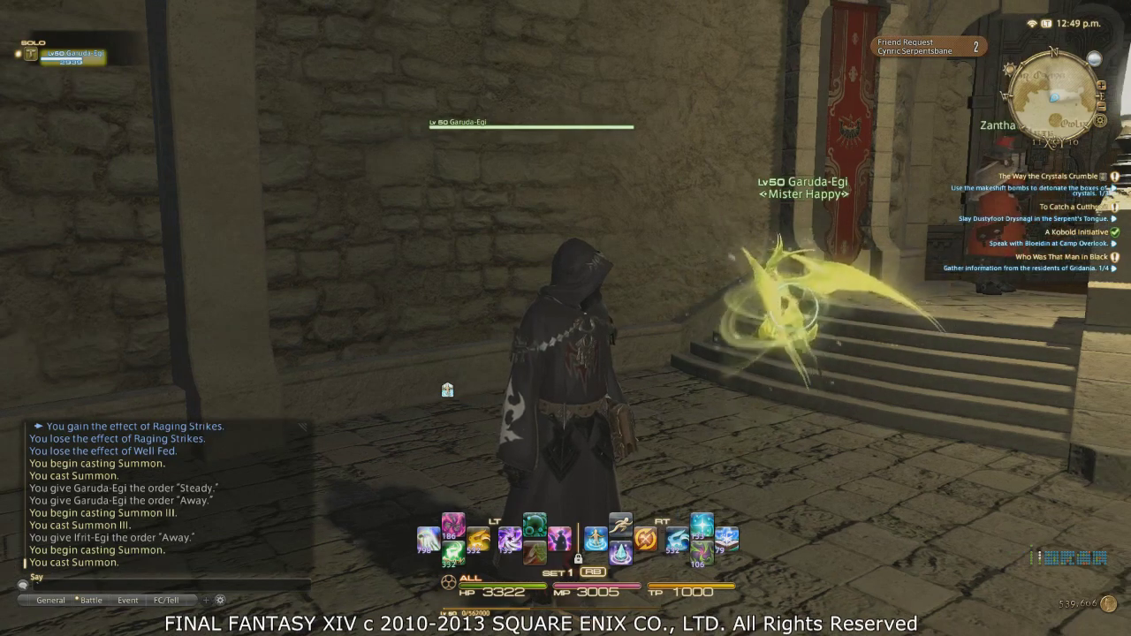
key("Left")
Pull the Event log tab out of the chat window as a separate log, then dock it back among the other tabs.
key("Escape")
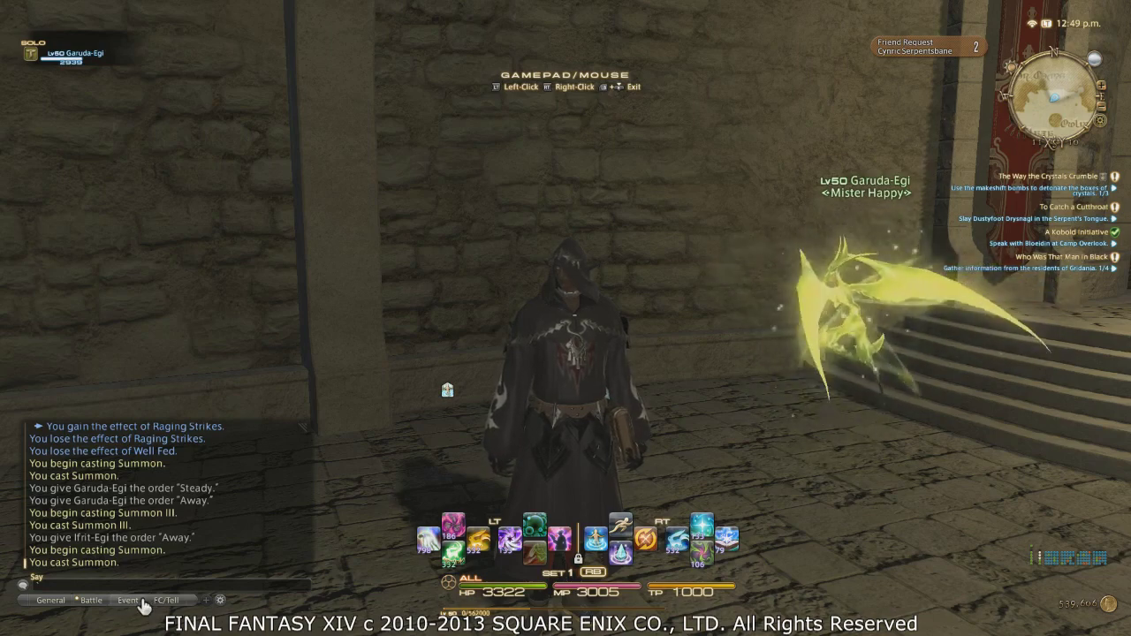
left_click_drag(144, 606, 91, 599)
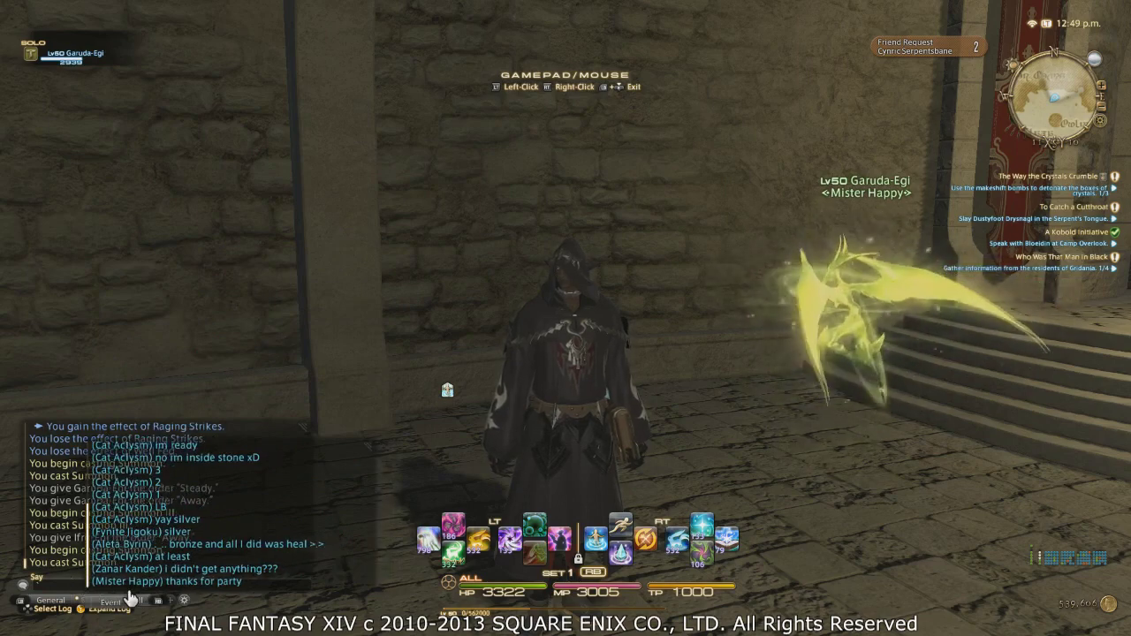
left_click_drag(106, 604, 71, 603)
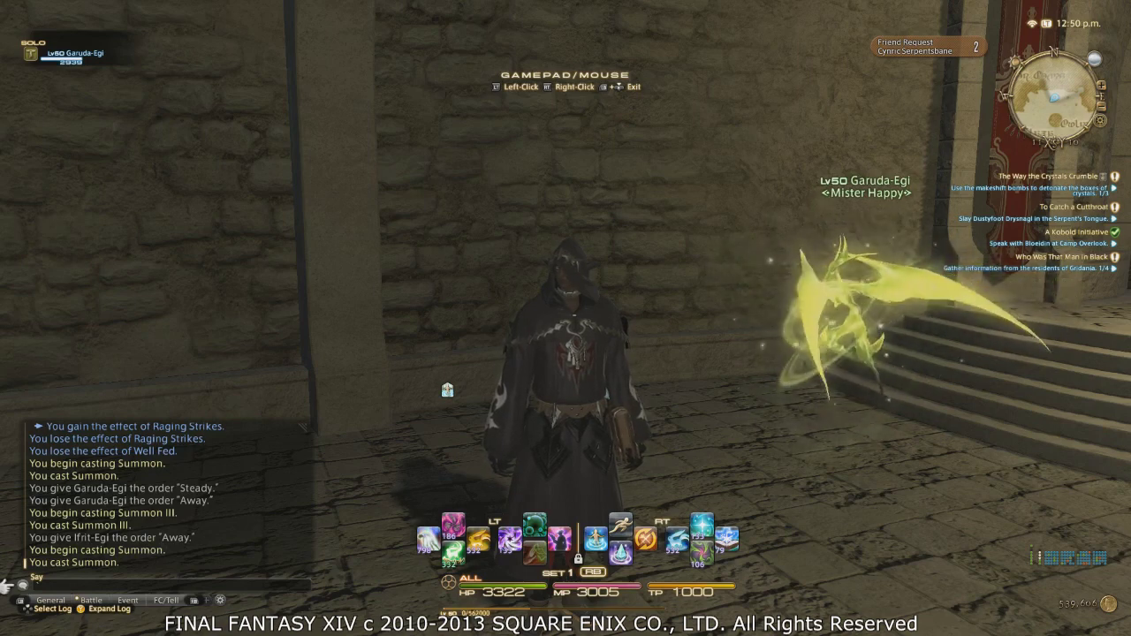
Alternate between the virtual mouse pointer and the chat log selection, then leave the gamepad mouse mode.
key("Left")
key("Tab")
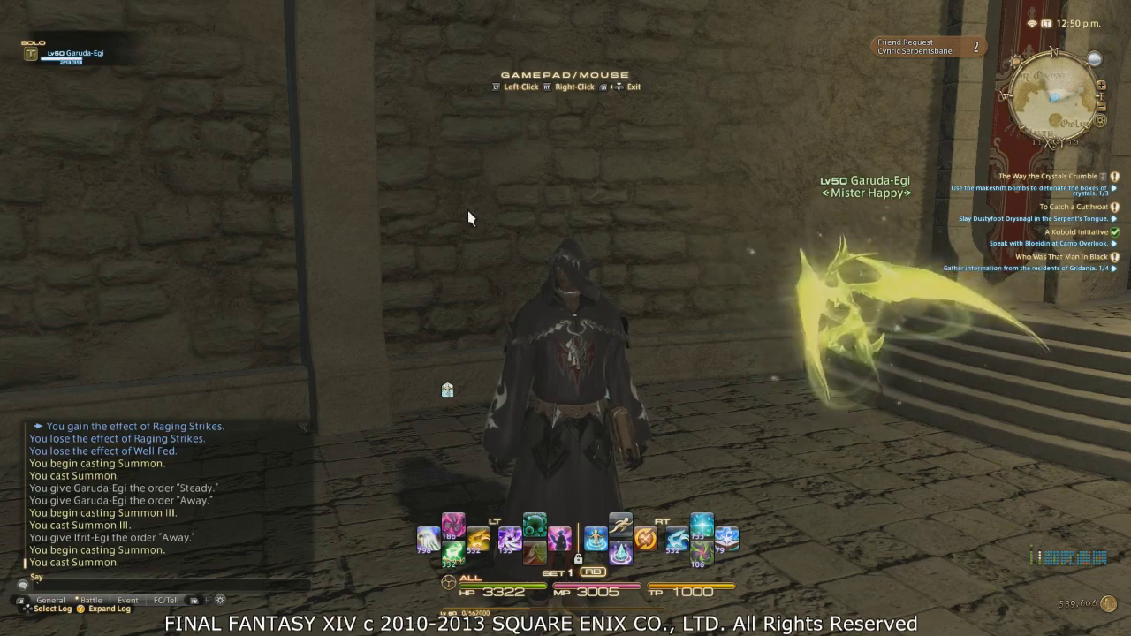
key("Tab")
key("Tab")
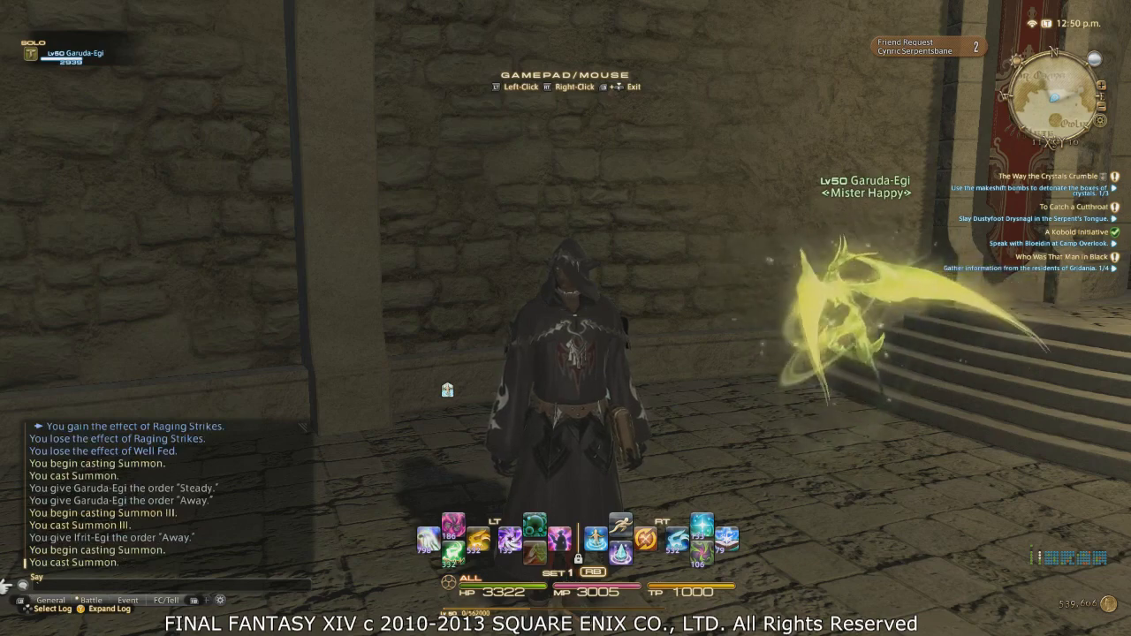
key("Tab")
key("Left")
key("Escape")
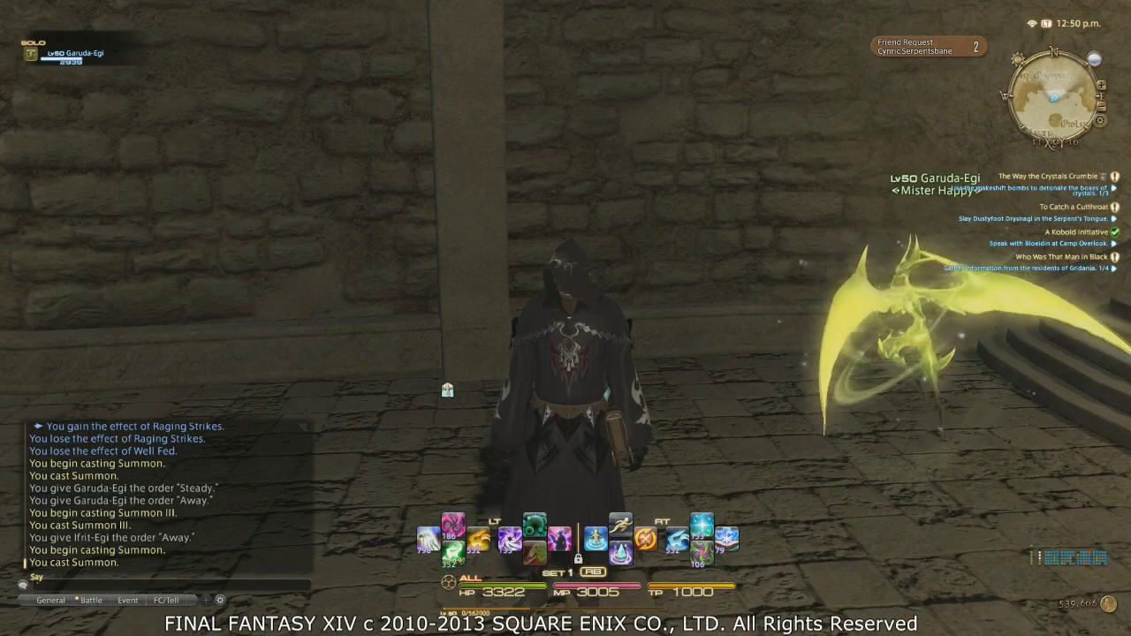
Open the Character Configuration window from the System commands.
key("d")
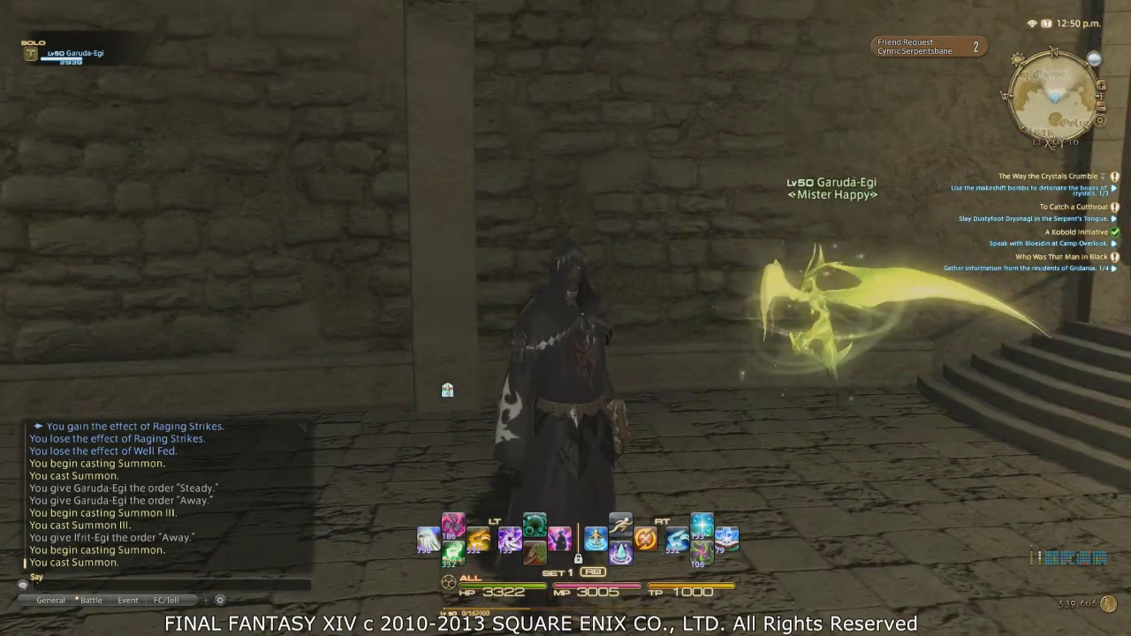
key("Left")
key("Escape")
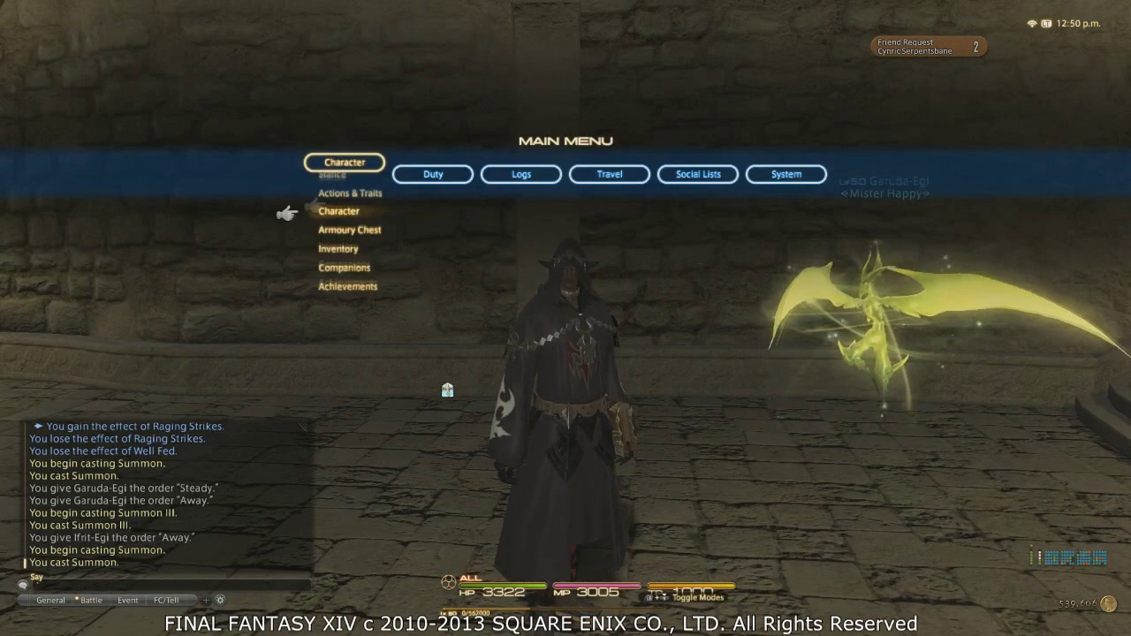
key("Right")
key("Right")
key("Right")
key("Right")
key("Right")
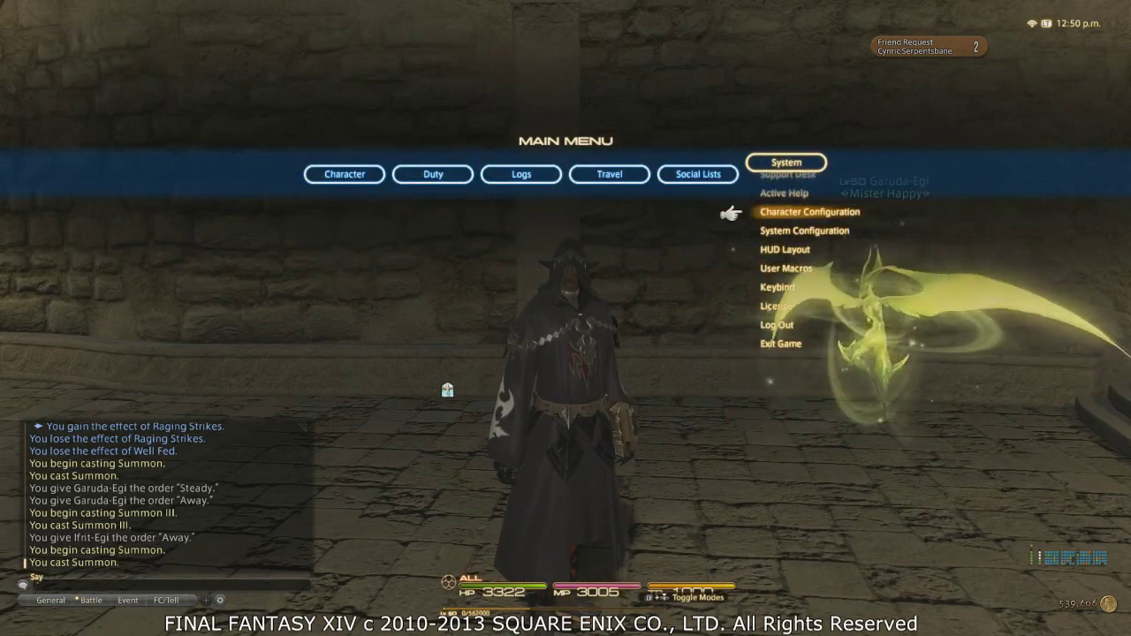
key("Down")
key("Up")
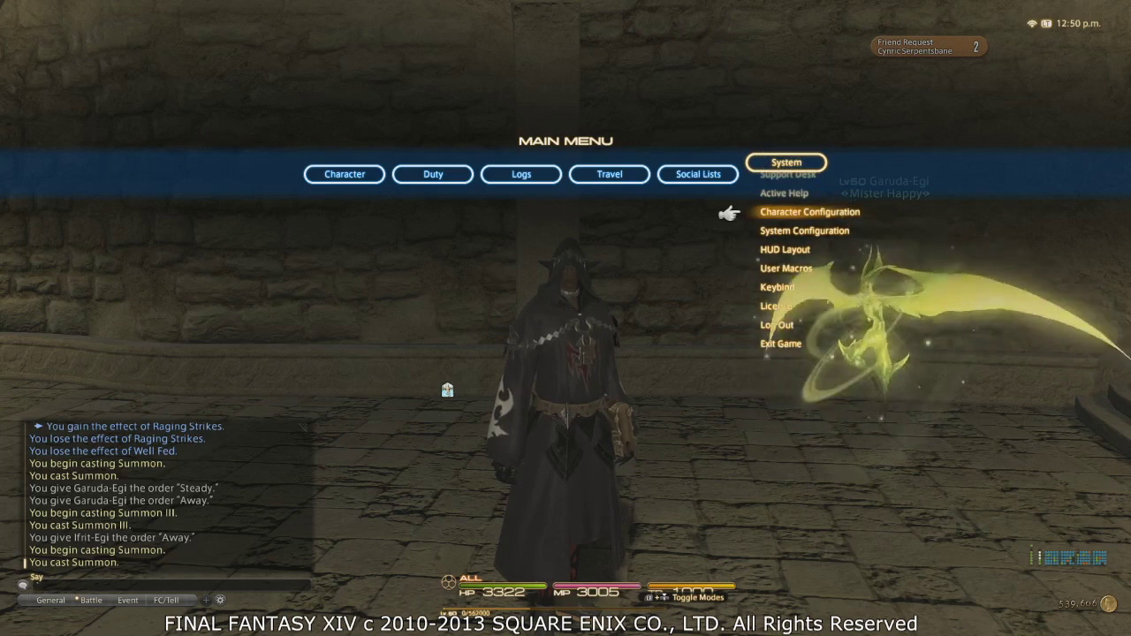
key("Down")
key("Up")
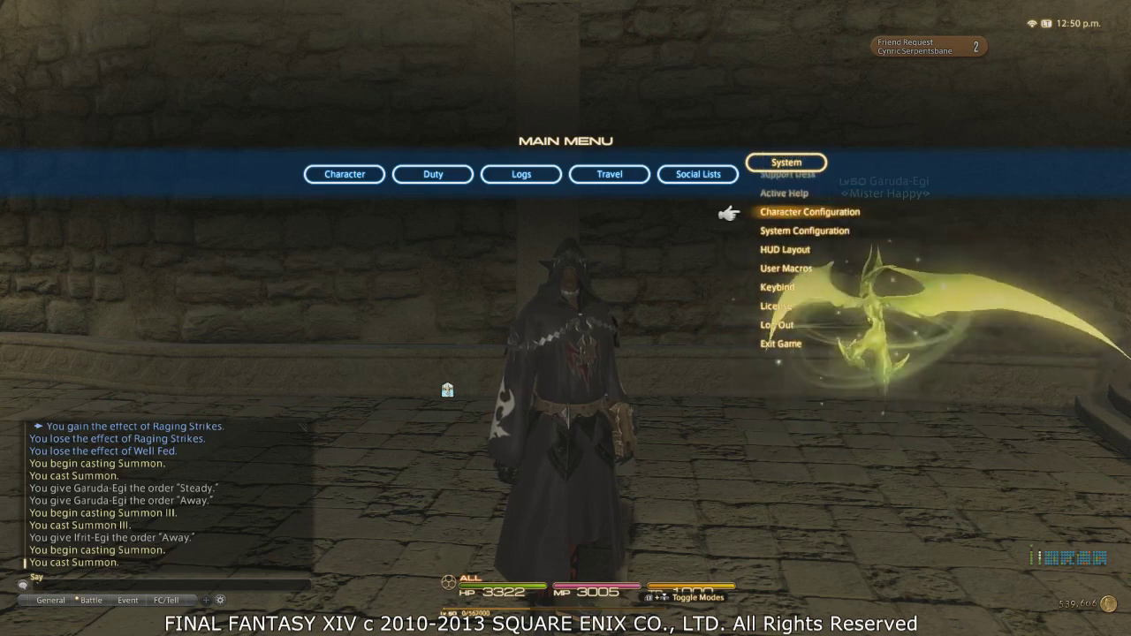
key("Down")
key("Up")
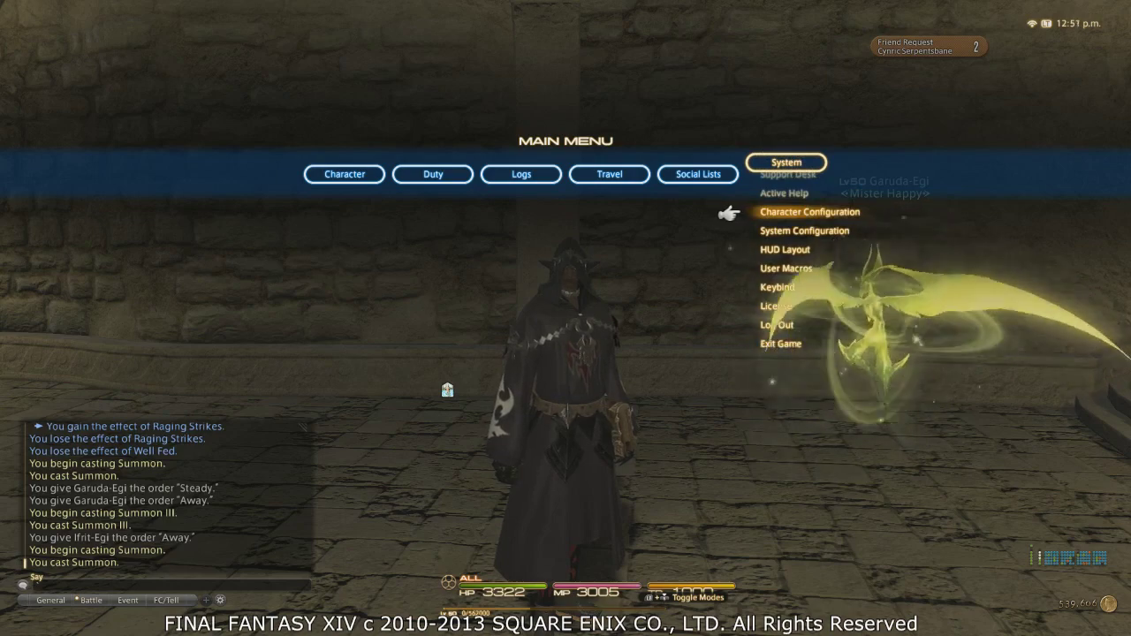
key("Return")
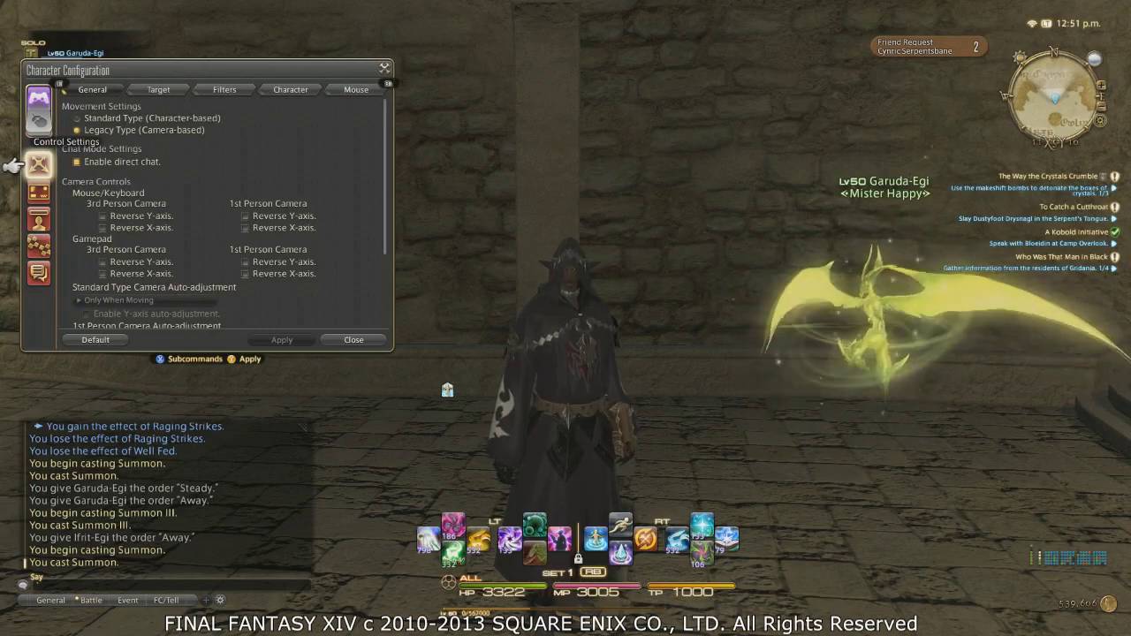
Bring up the target filter settings and examine the target cycling options for sheathed and drawn weapons.
key("Page_Down")
key("Page_Down")
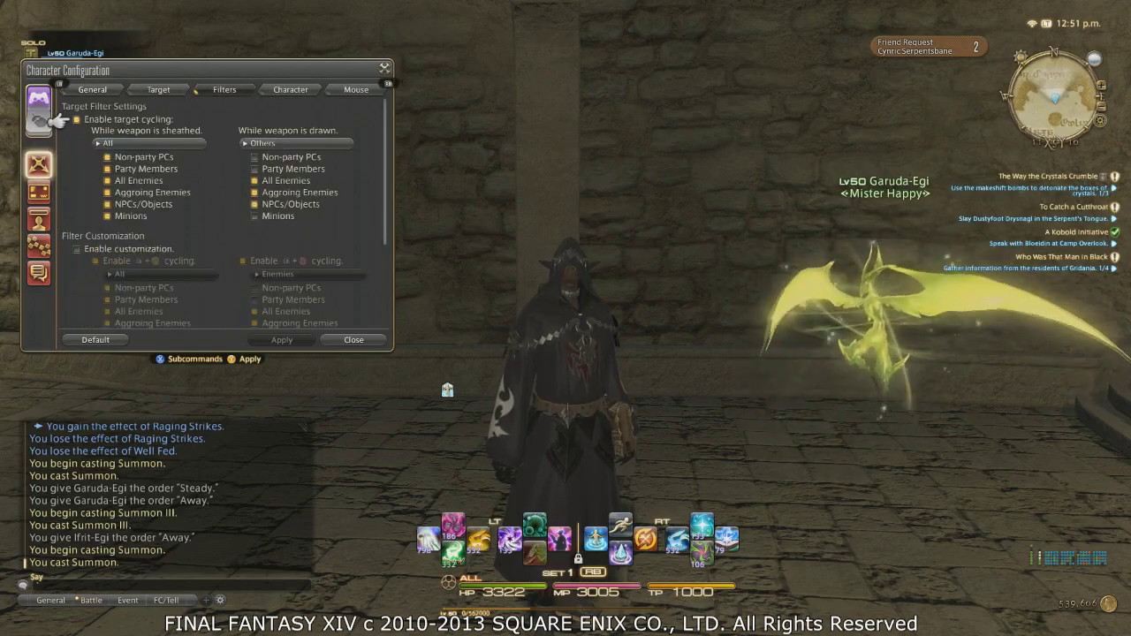
key("Down")
key("Down")
key("Down")
key("Down")
key("Down")
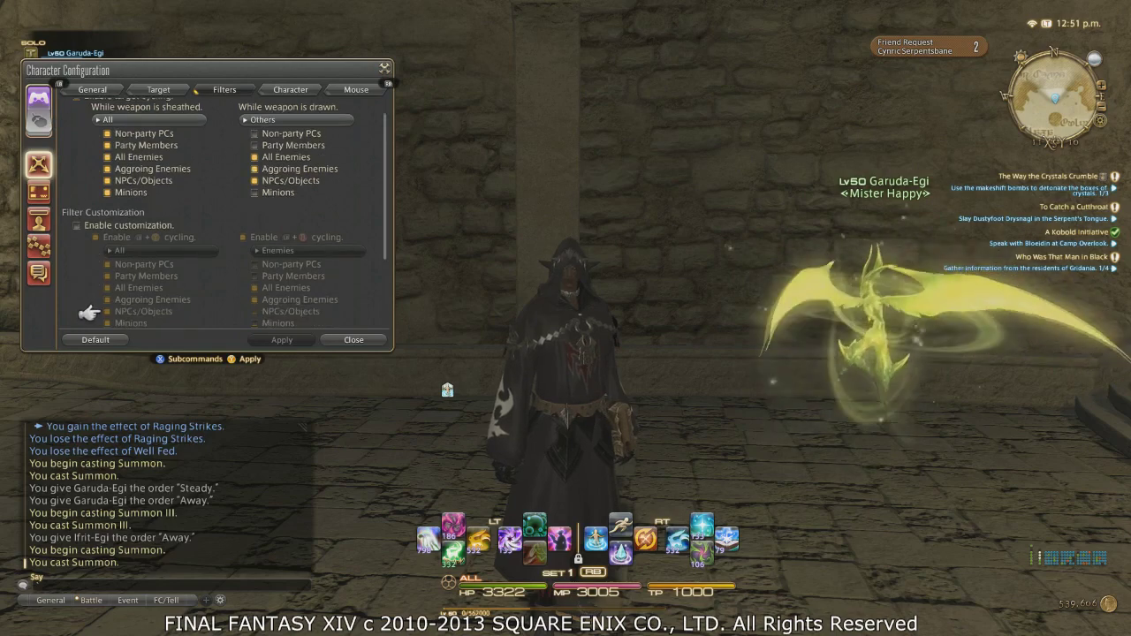
key("Up")
key("Up")
key("Up")
key("Up")
key("Up")
key("Up")
key("Up")
key("Down")
key("Down")
key("Down")
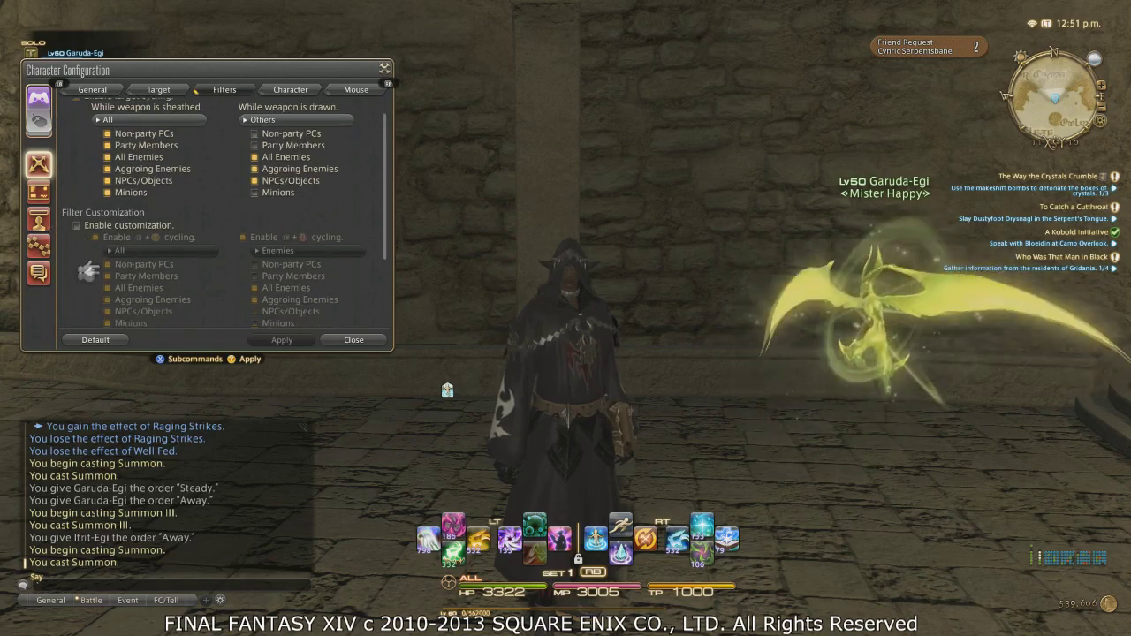
Examine the lower Filter Customization groups, covering the Friends and Party Members cycling filters.
key("Down")
key("Down")
key("Down")
key("Down")
key("Down")
key("Down")
key("Down")
key("Down")
key("Down")
key("Right")
key("Up")
key("Up")
key("Up")
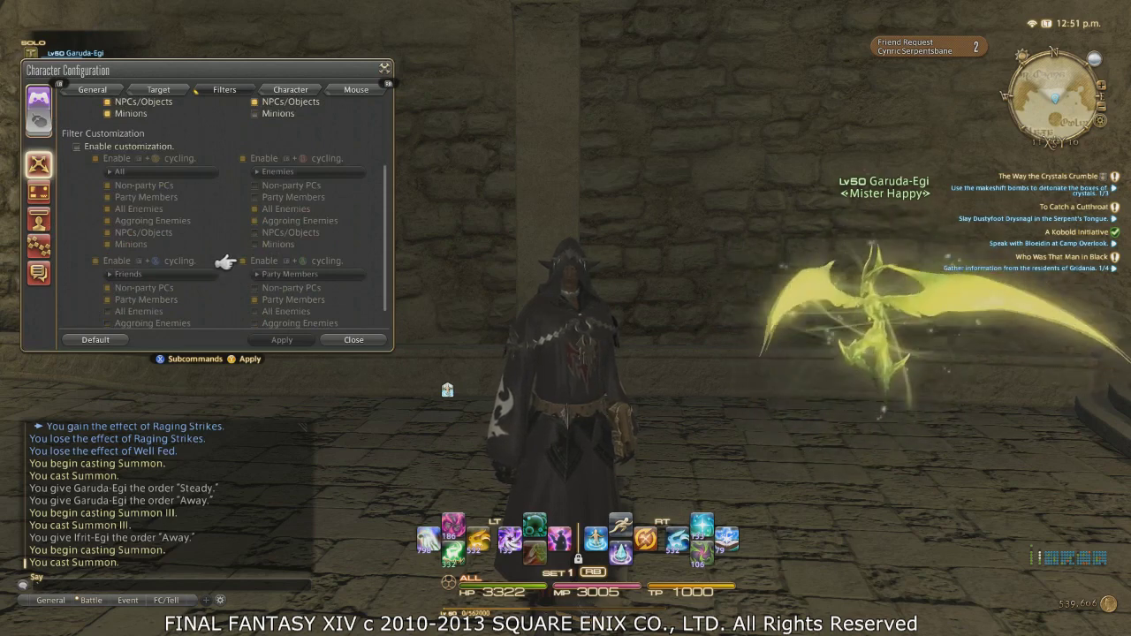
Examine the Enemies cycling filter under Filter Customization, from its enable option to its Minions entry.
key("Up")
key("Up")
key("Up")
key("Up")
key("Up")
key("Up")
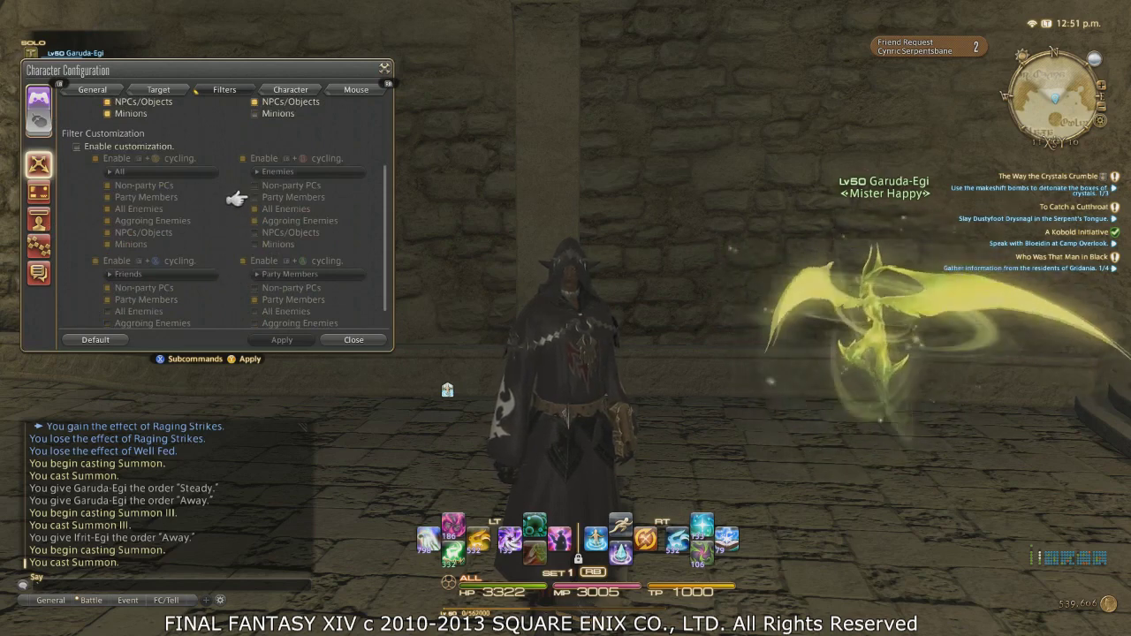
key("Down")
key("Down")
key("Down")
key("Down")
key("Down")
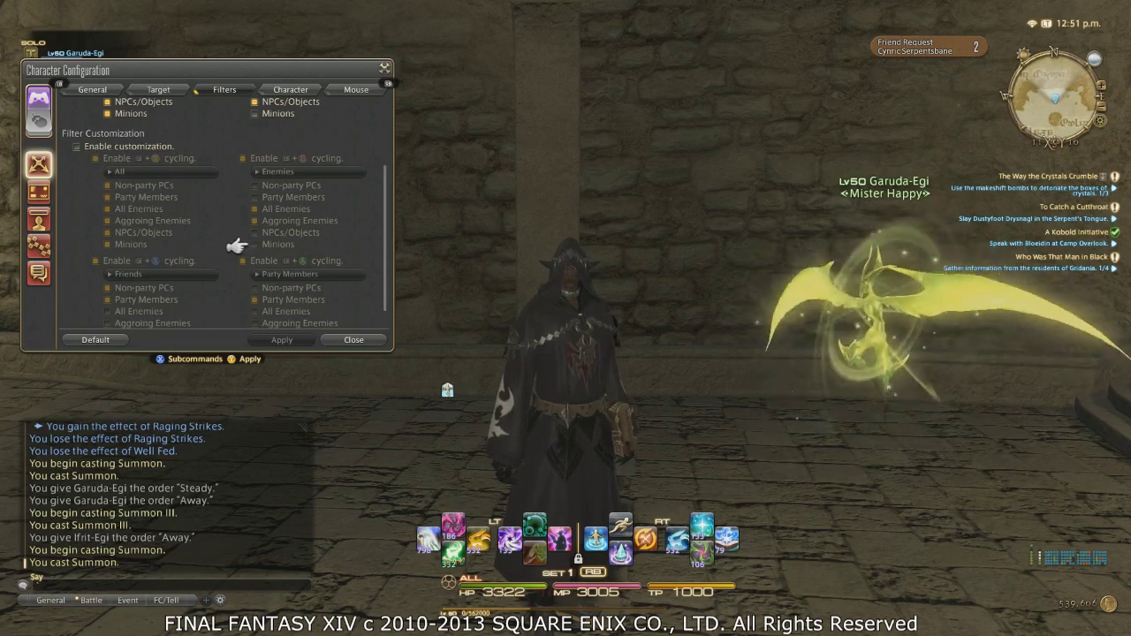
key("Up")
key("Up")
key("Up")
key("Up")
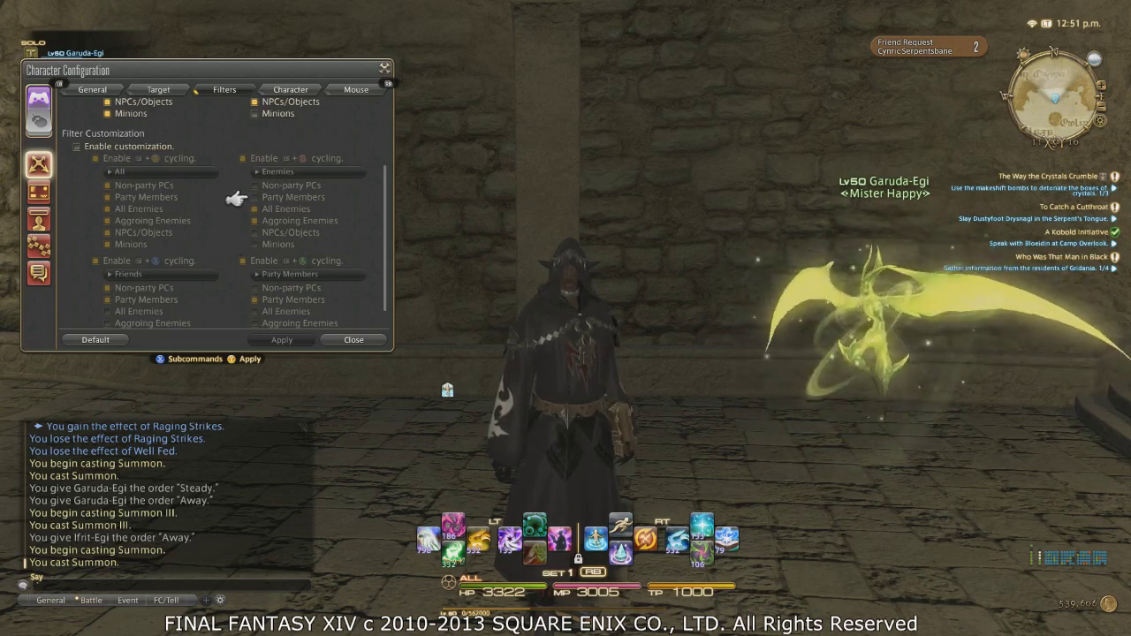
key("Up")
key("Up")
key("Up")
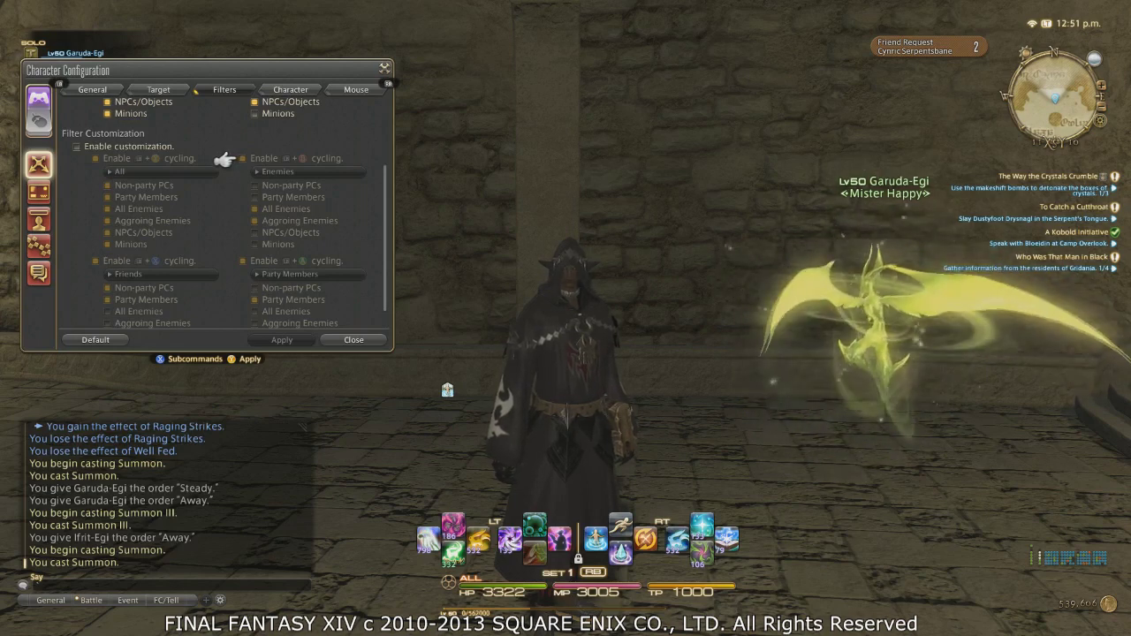
Compare the Party Members cycling filter with the Enemies and All groups in Filter Customization.
key("Down")
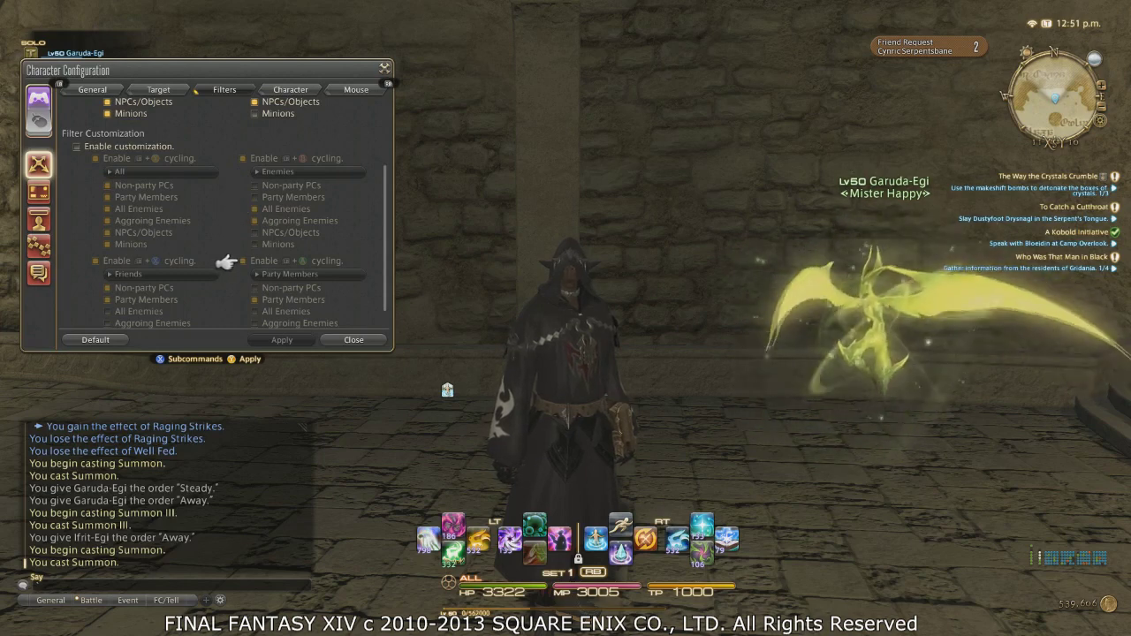
key("Up")
key("Up")
key("Up")
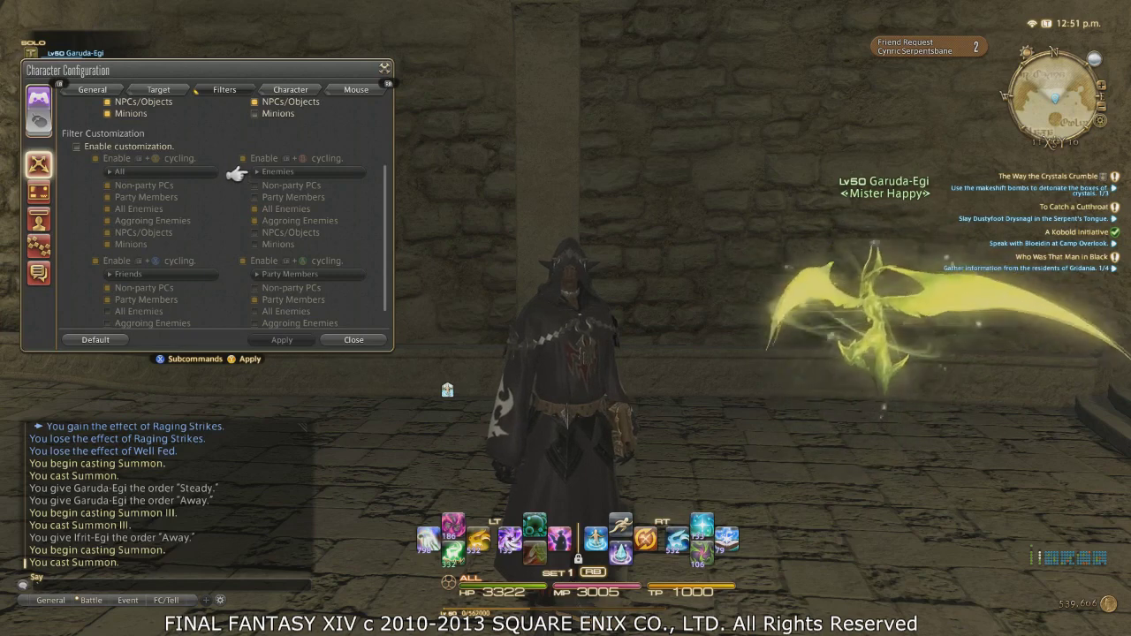
key("Left")
key("Right")
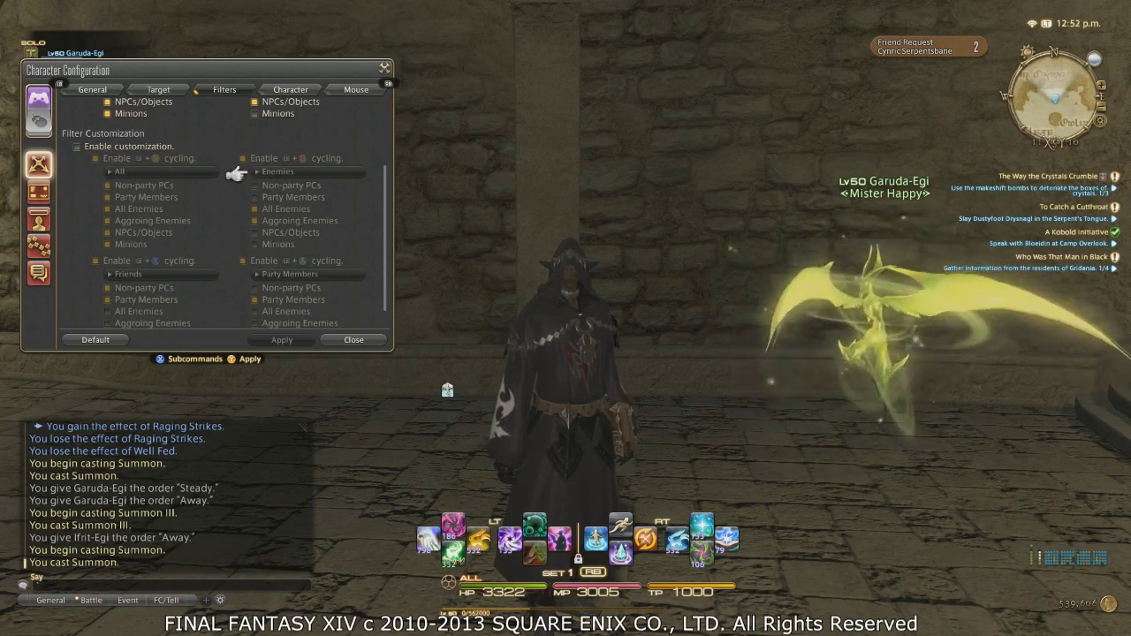
Open the UI Settings category and examine the Main Menu and Map Settings among its general options.
key("Left")
key("Page_Up")
key("Left")
key("Down")
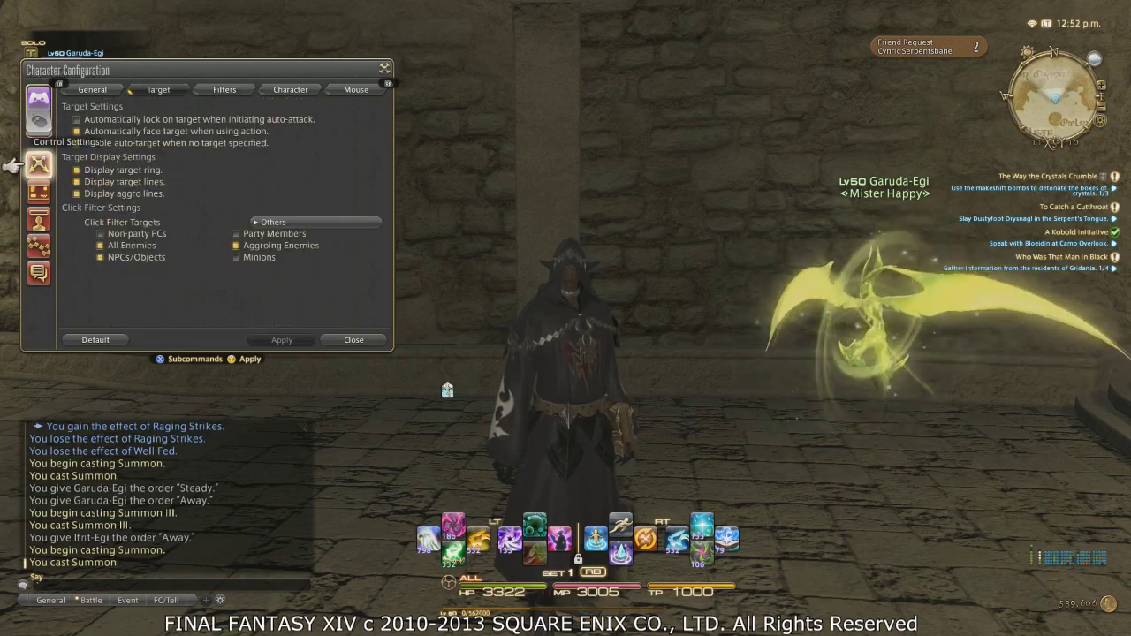
key("Down")
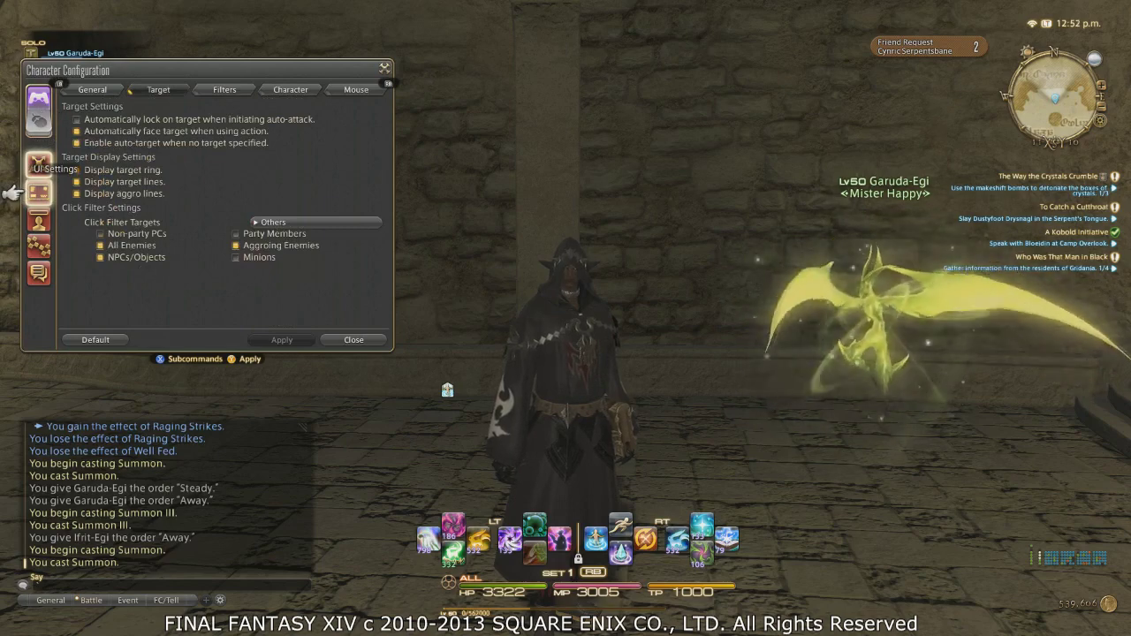
key("Return")
key("Page_Down")
key("Page_Up")
key("Down")
key("Down")
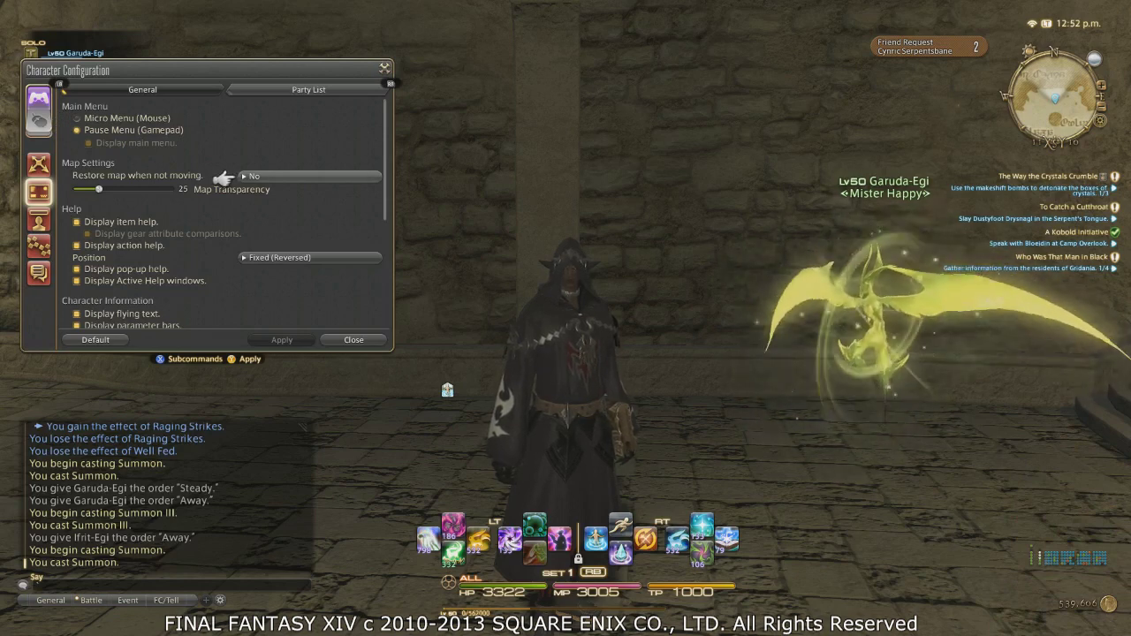
key("Up")
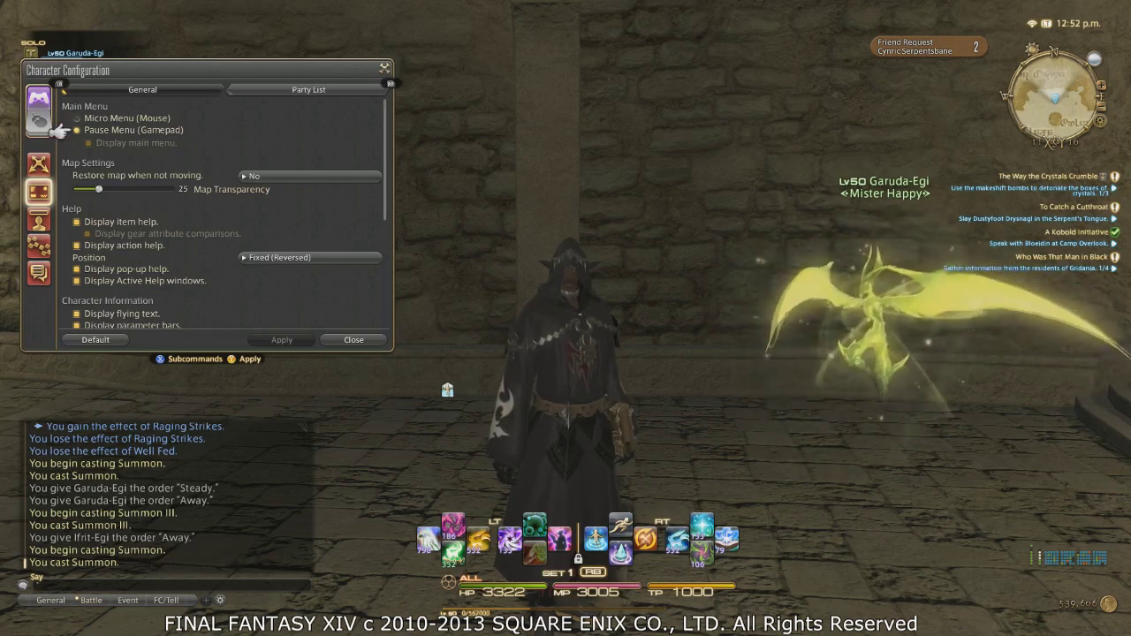
Examine the Map Settings and Help options in UI Settings, from restoring the map when not moving to Active Help windows.
key("Down")
key("Down")
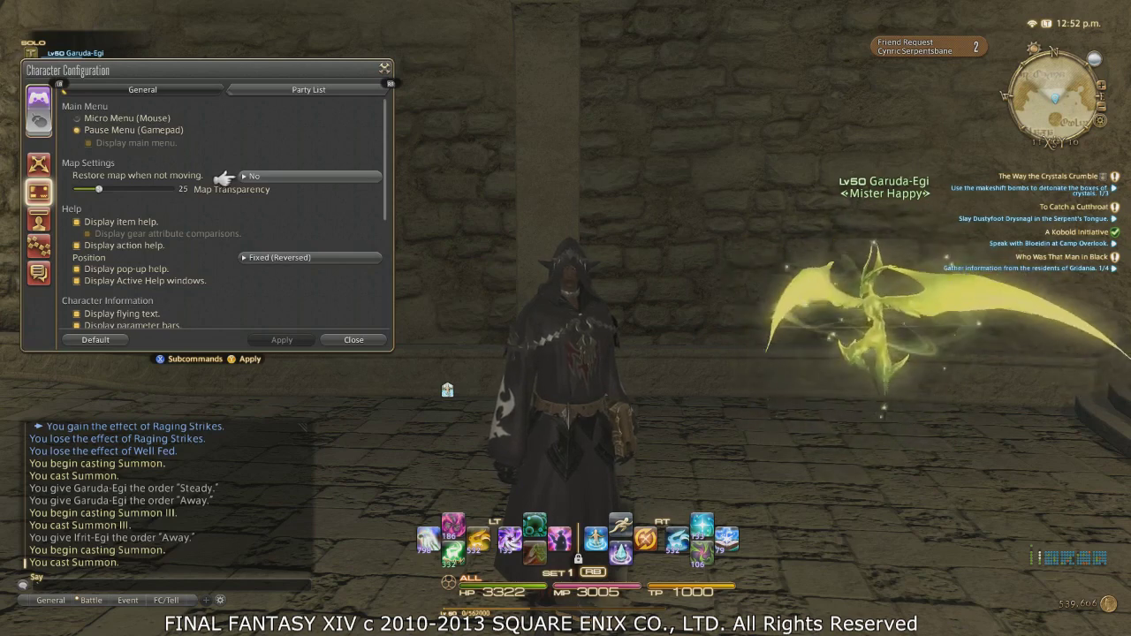
key("Left")
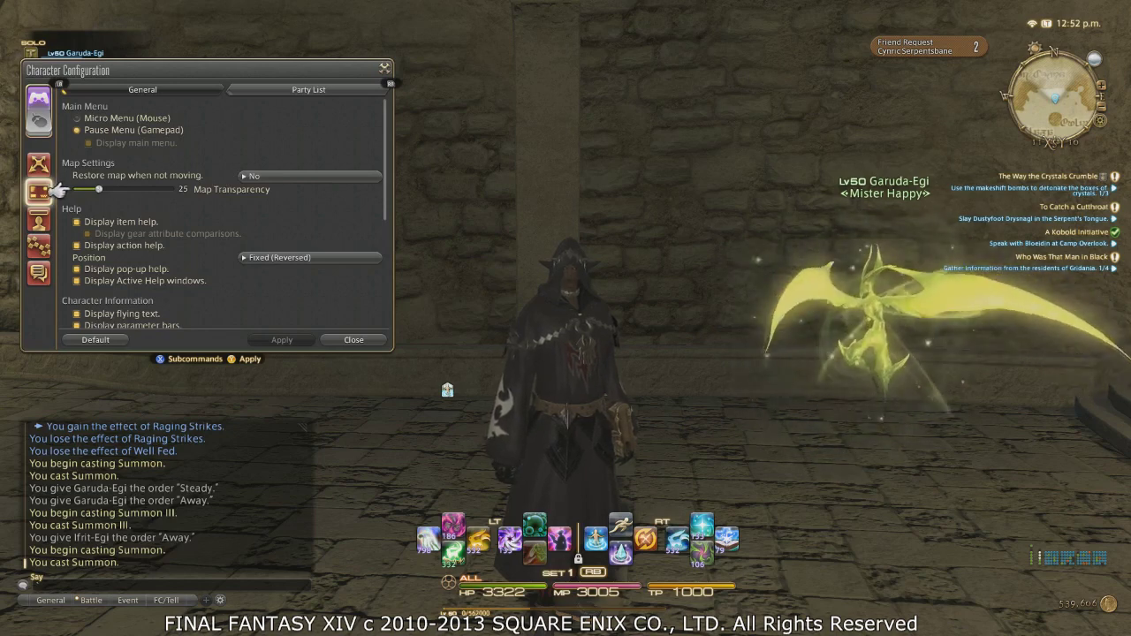
key("Right")
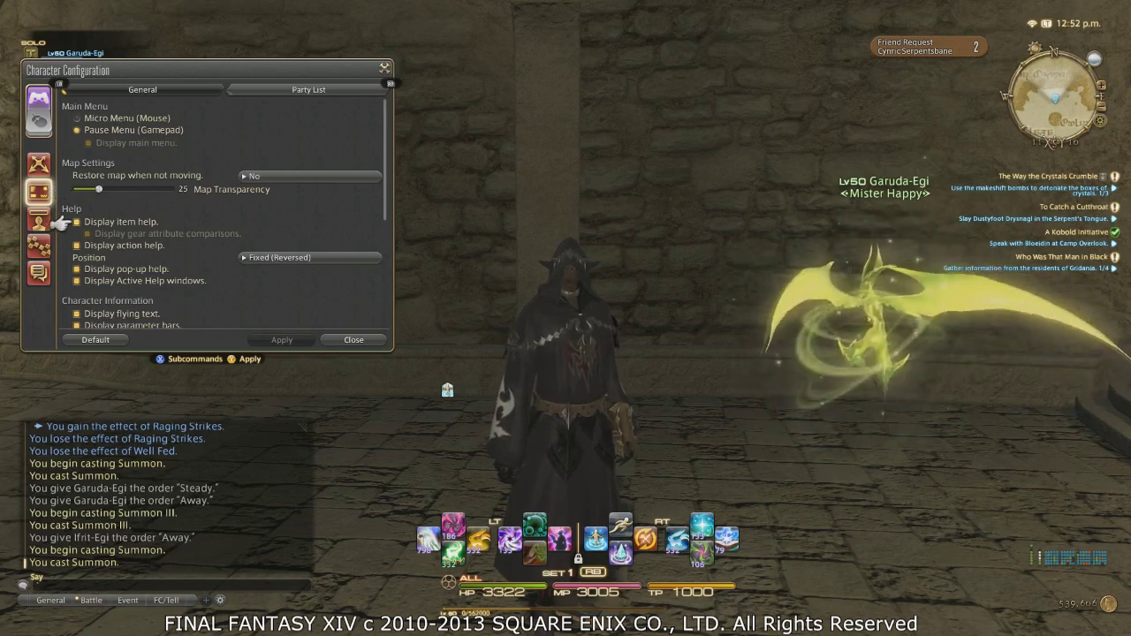
key("Down")
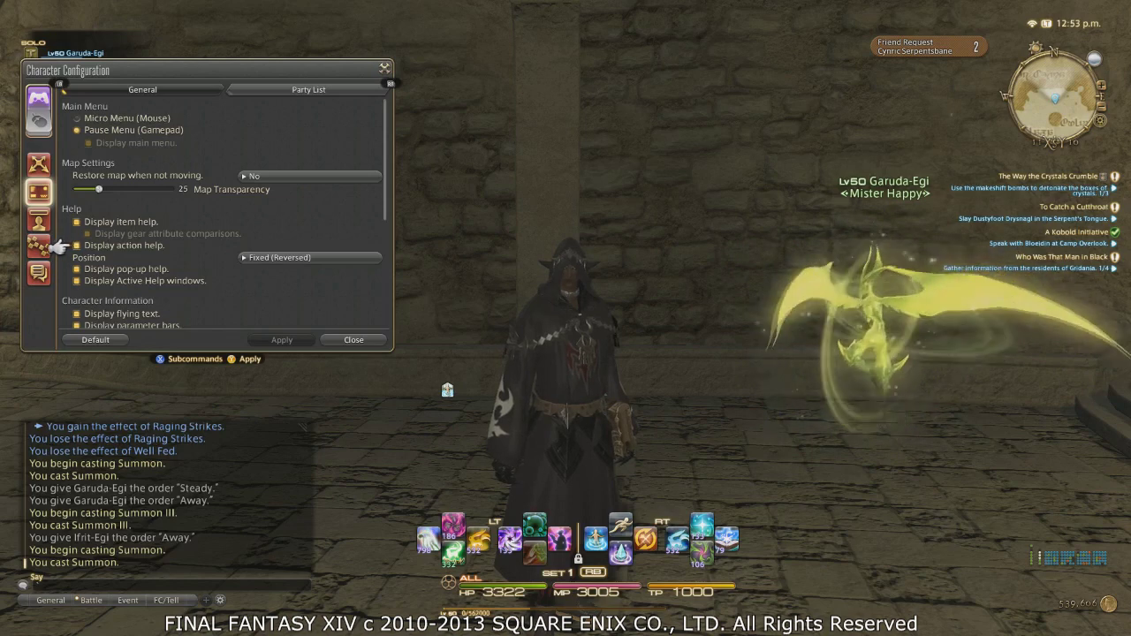
key("Down")
key("Down")
key("Down")
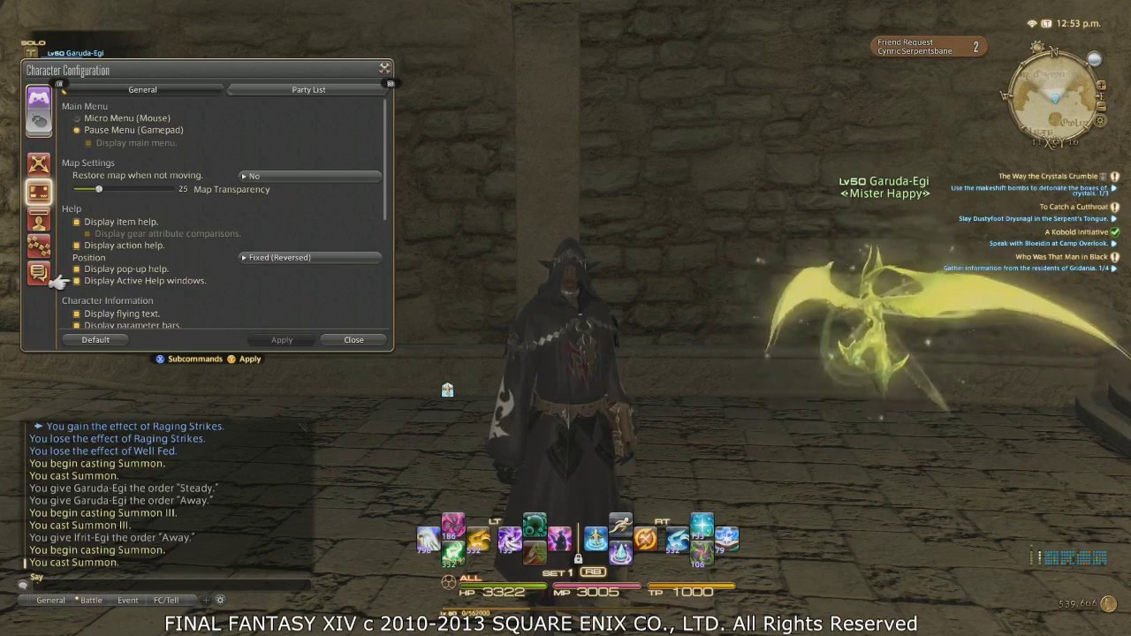
Examine the Character Information display options, including the parameter bars, EXP bar, enhancements, inventory grid and minimap.
key("Down")
key("Down")
key("Down")
key("Down")
key("Down")
key("Down")
key("Down")
key("Down")
key("Down")
key("Down")
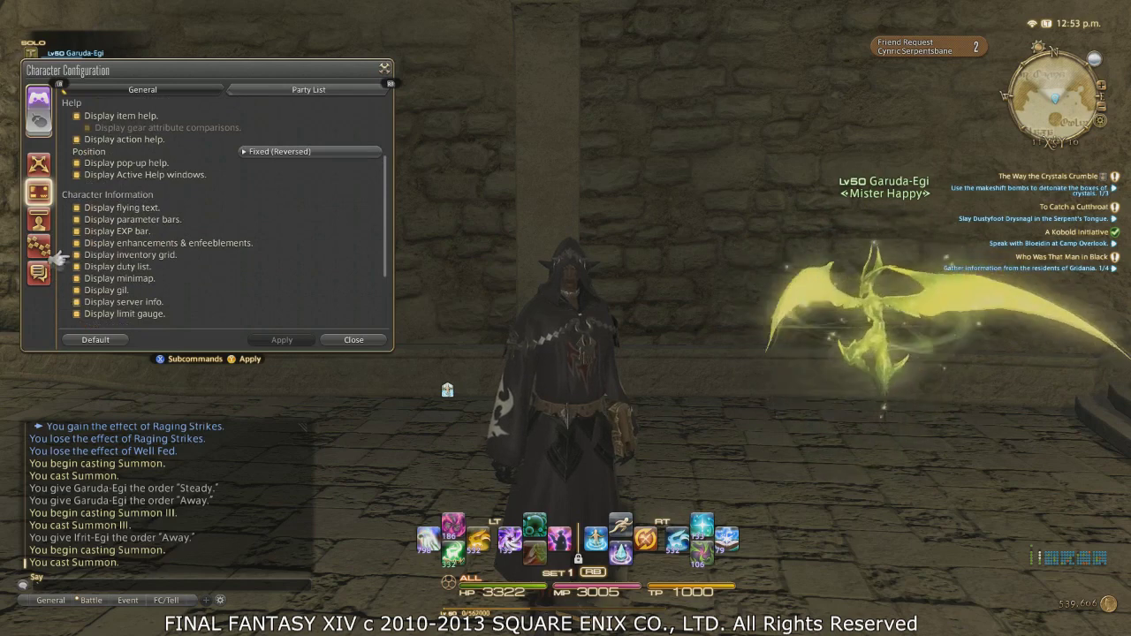
key("Left")
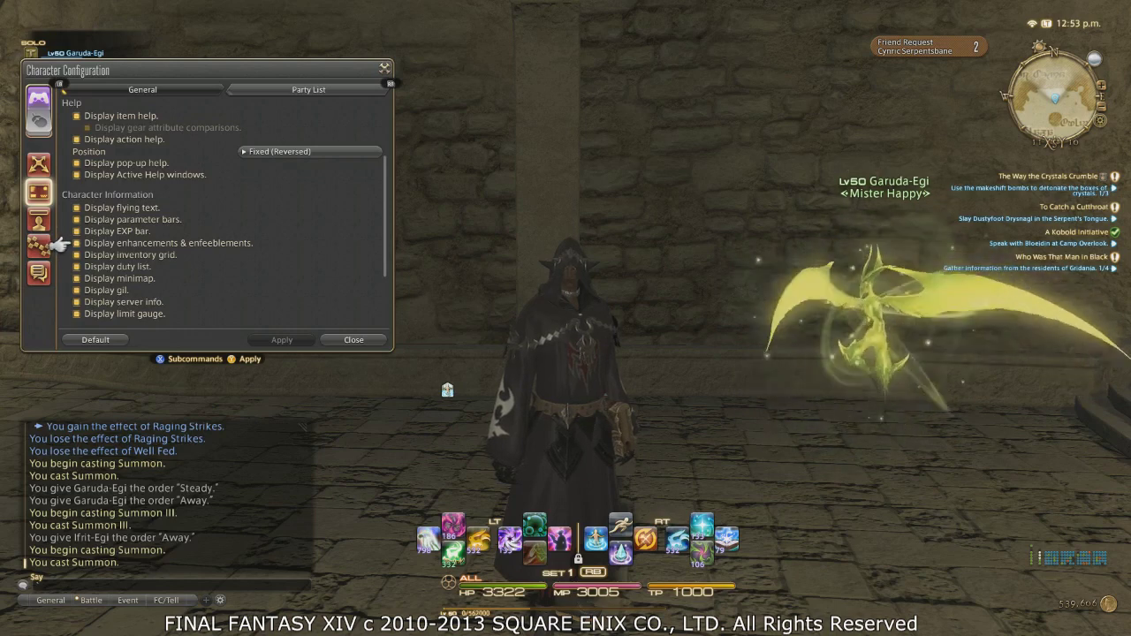
key("Up")
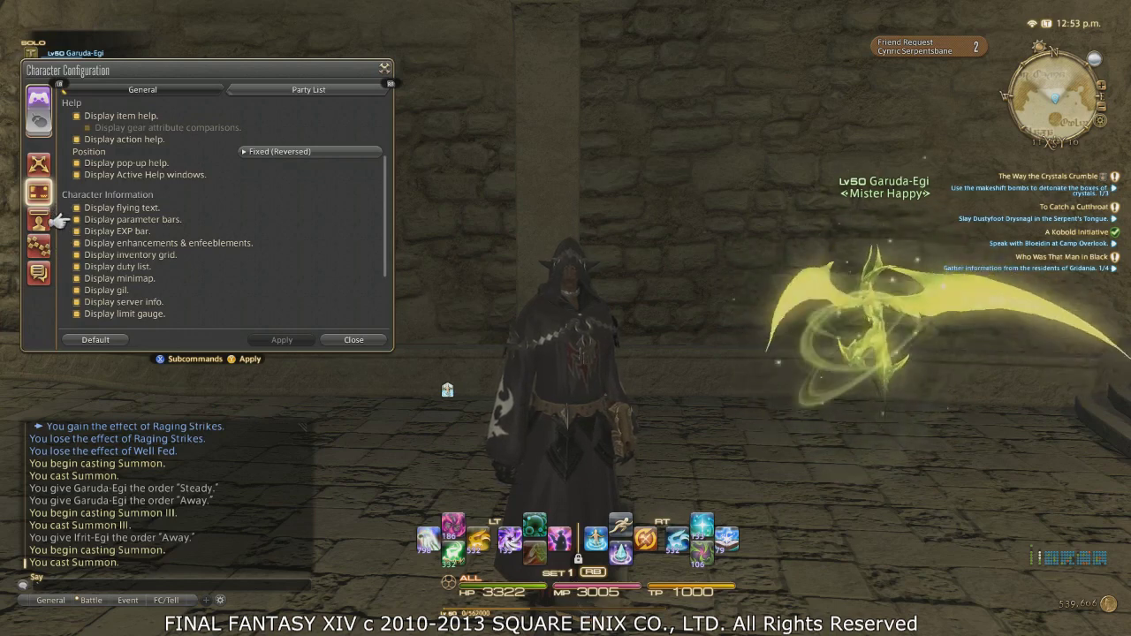
key("Down")
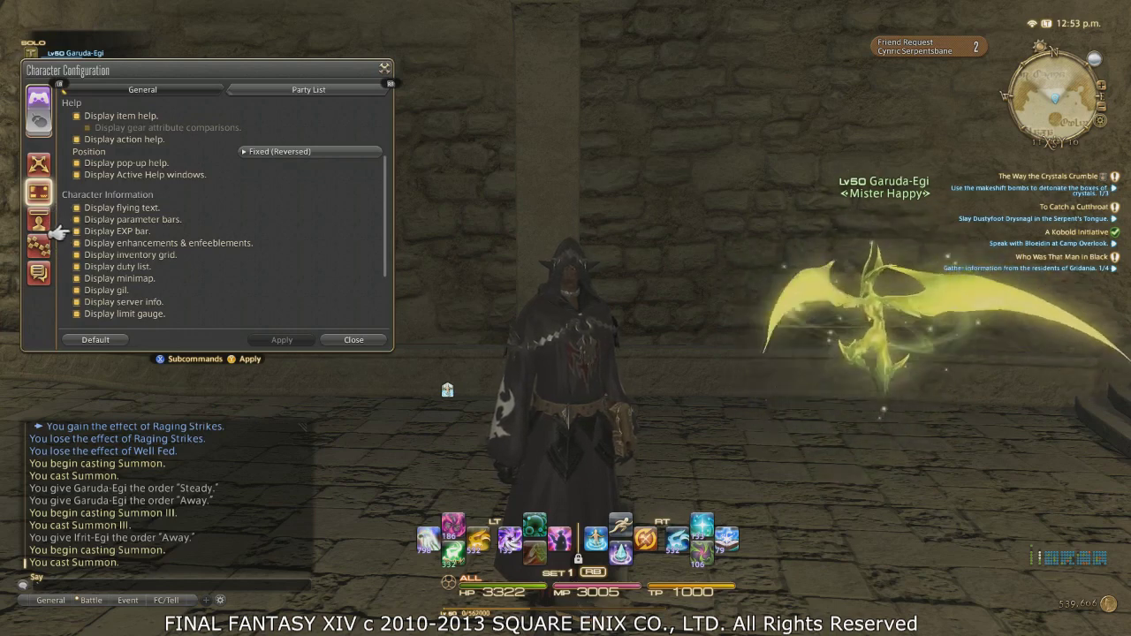
key("Down")
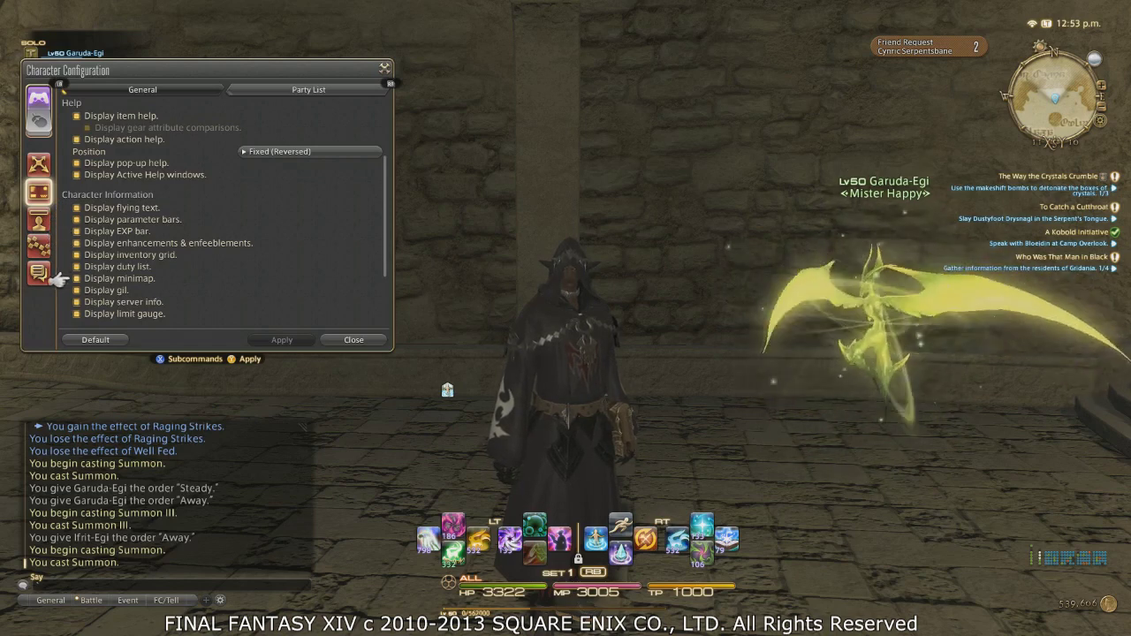
Turn the minimap display off and back on, and do the same with the duty list display.
key("Return")
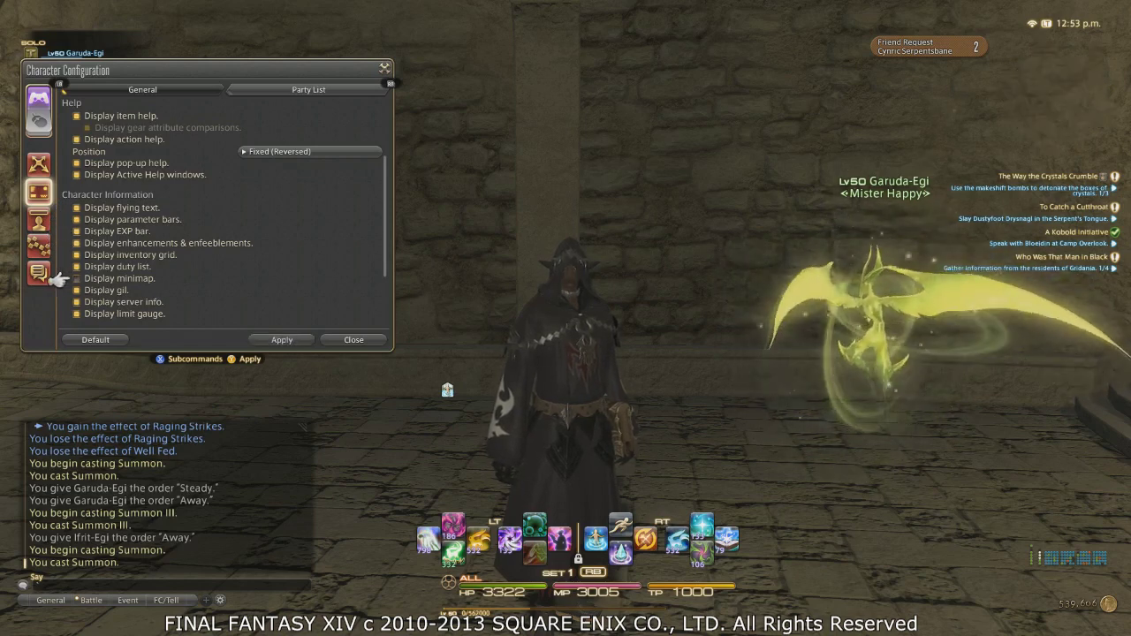
key("Return")
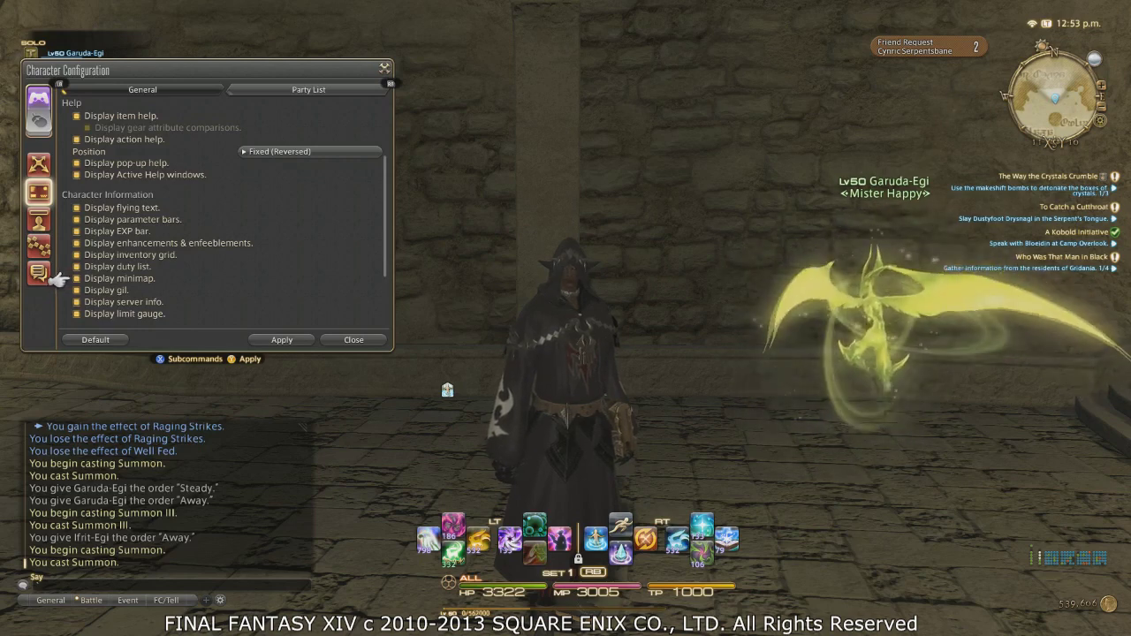
key("Up")
key("Return")
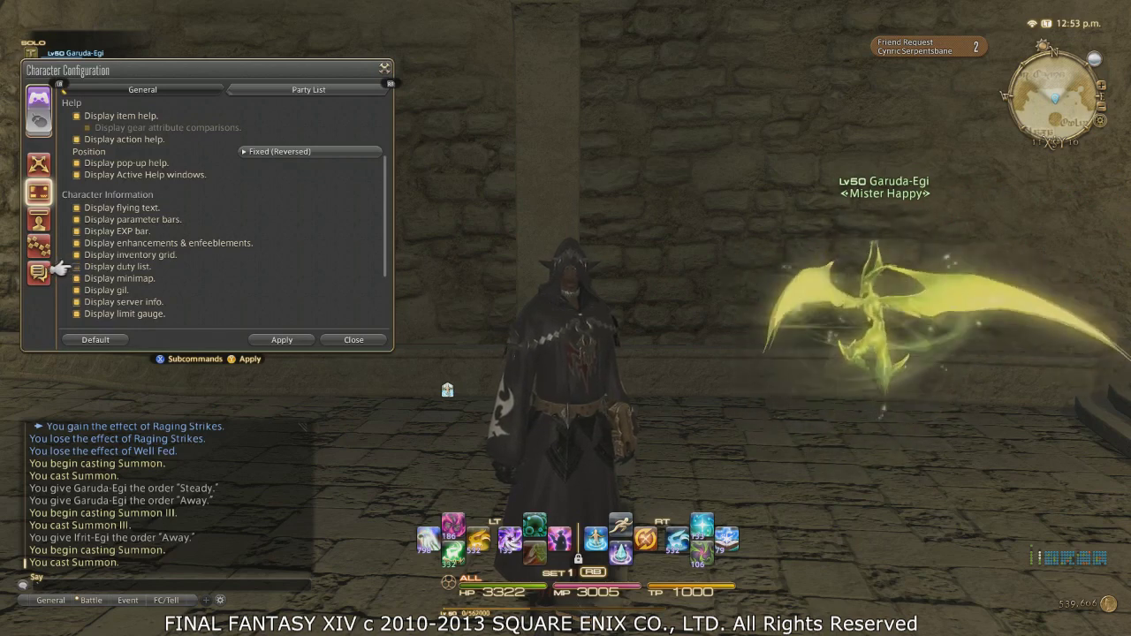
key("Return")
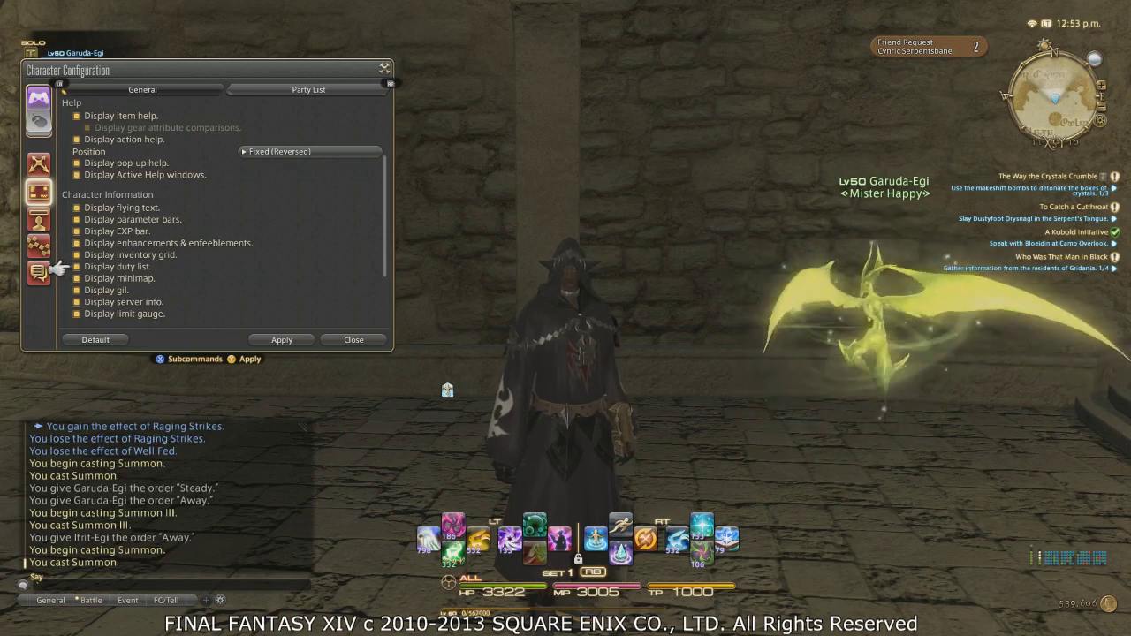
Examine the Targets and Duty Recommendations groups, covering target information, the enmity list and focus target information.
key("Down")
key("Down")
key("Down")
key("Down")
key("Down")
key("Down")
key("Down")
key("Down")
key("Down")
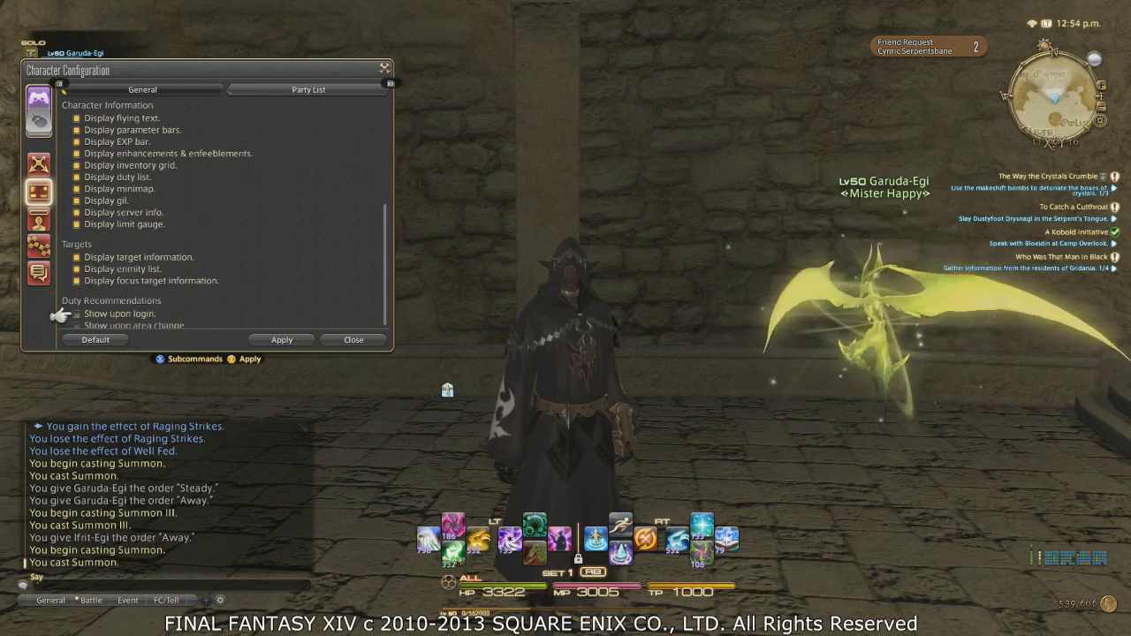
key("Up")
key("Up")
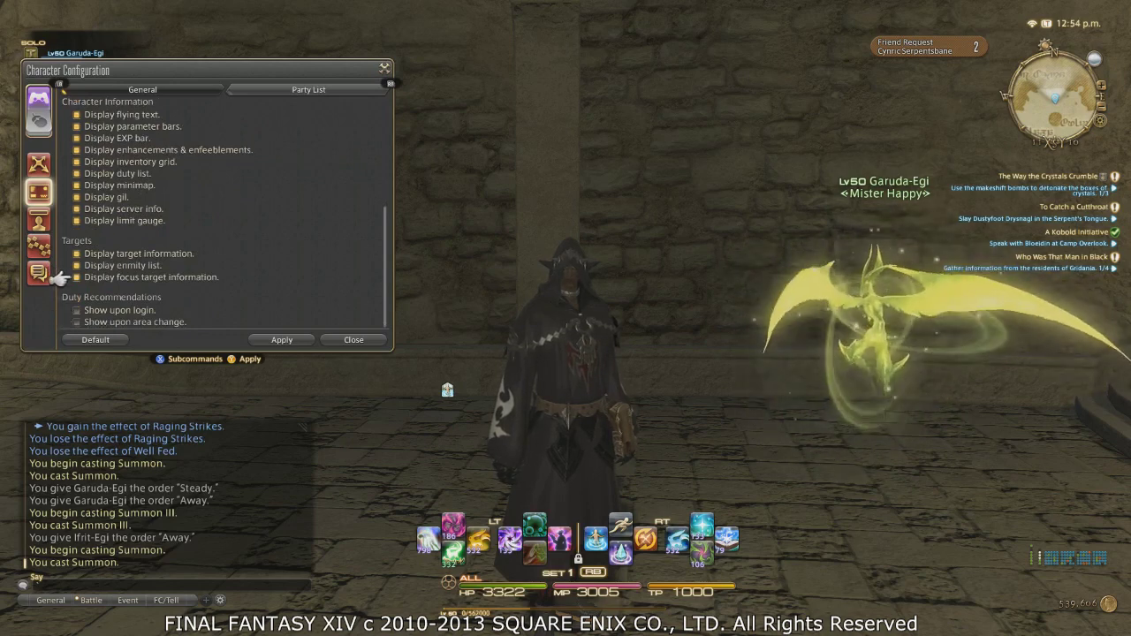
key("Up")
key("Up")
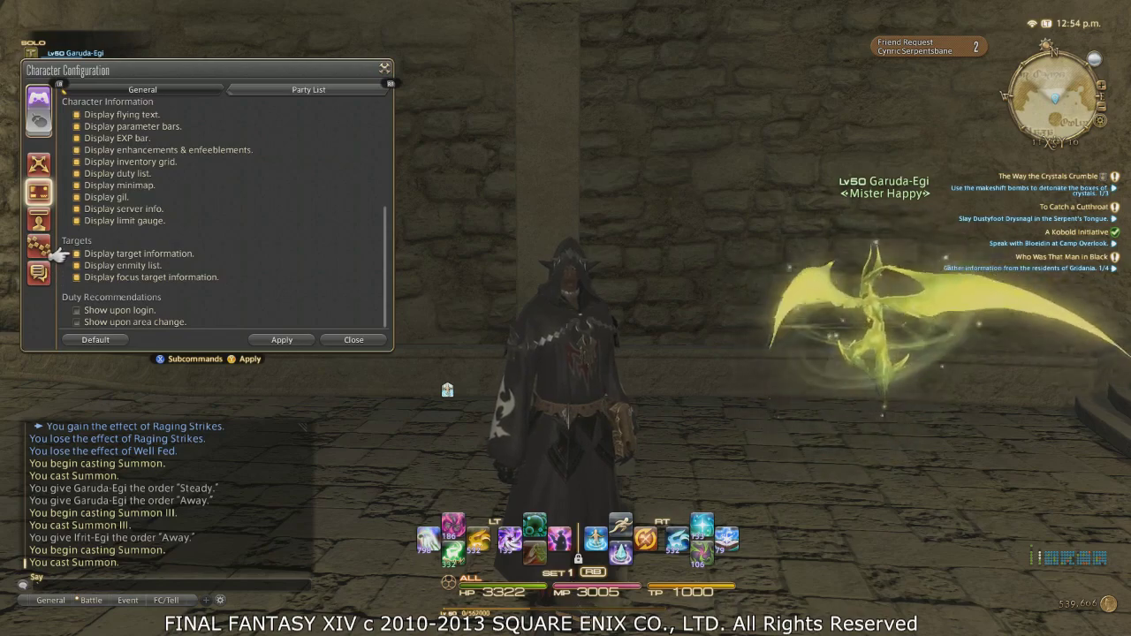
Apply the UI Settings changes and close Character Configuration.
key("w")
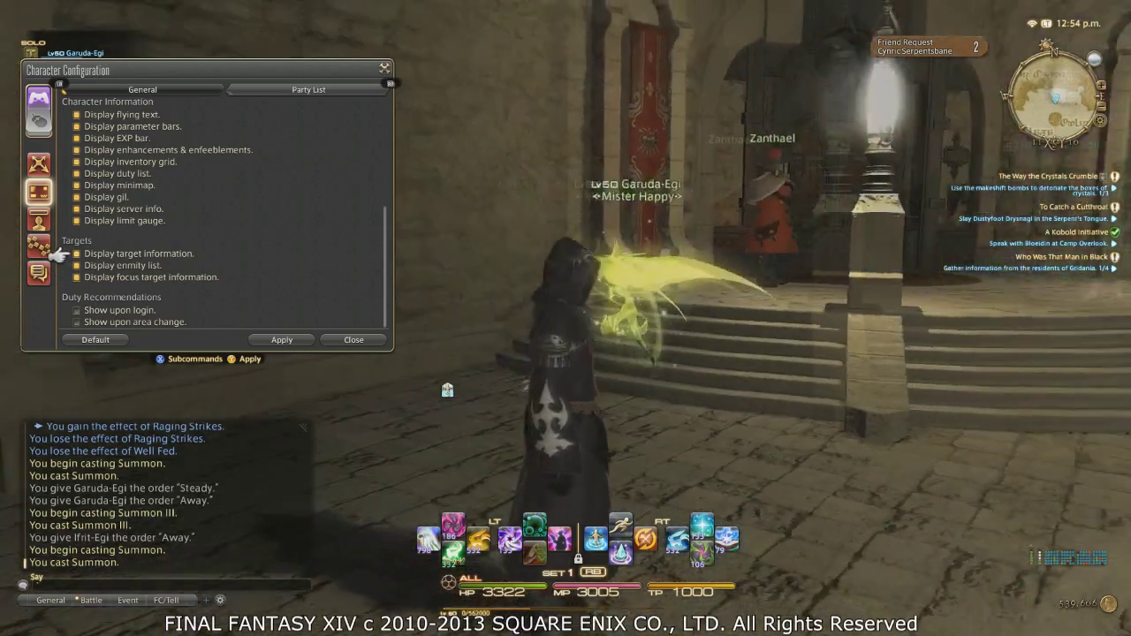
key("Left")
key("Down")
key("Return")
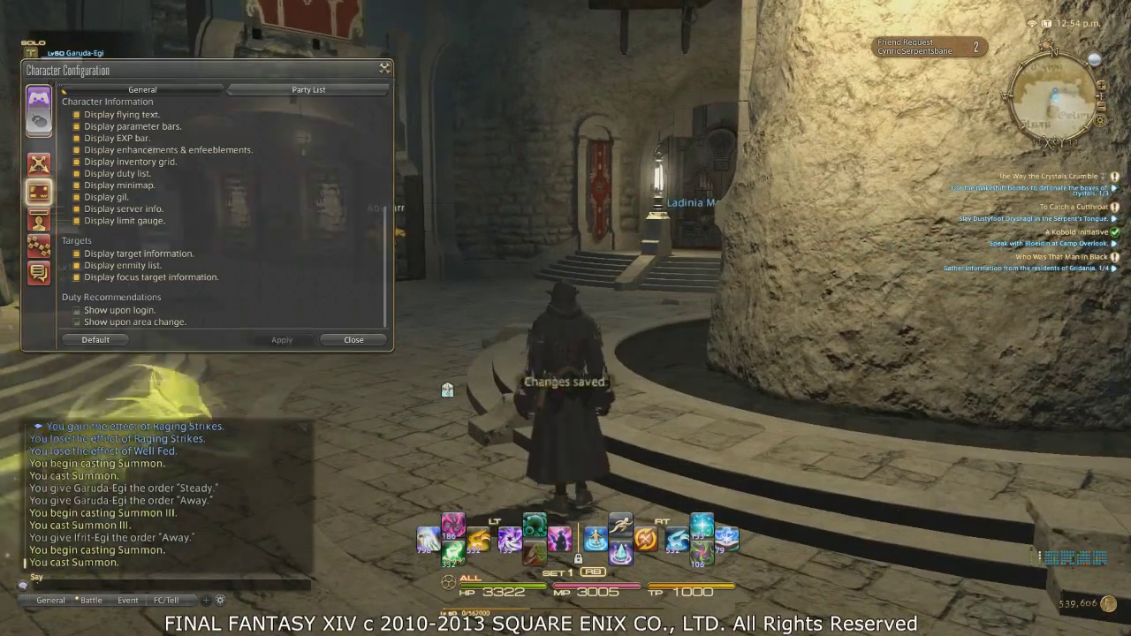
key("Escape")
key("w")
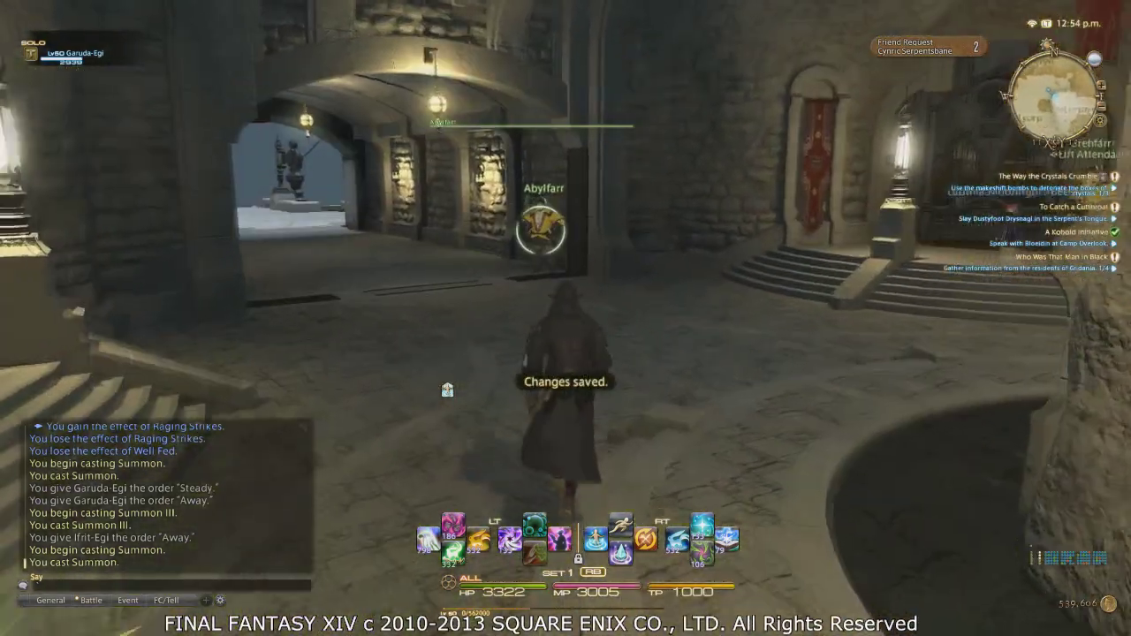
Reopen Character Configuration from the main menu and bring up the UI Settings category.
key("Escape")
key("Right")
key("Right")
key("Right")
key("Right")
key("Right")
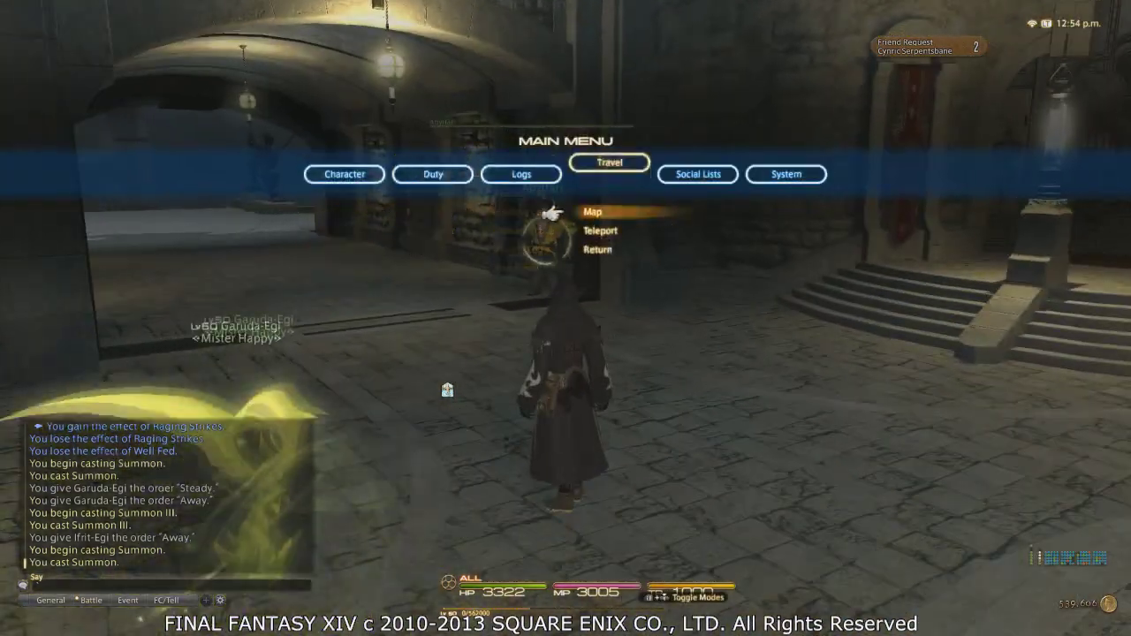
key("Return")
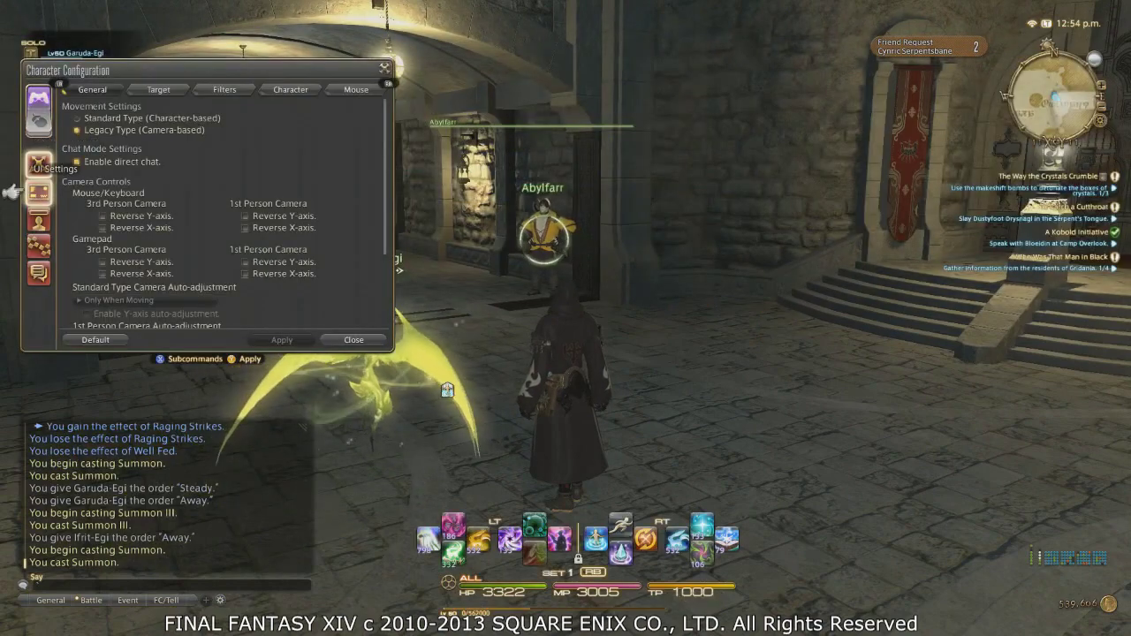
key("Down")
key("Down")
key("Up")
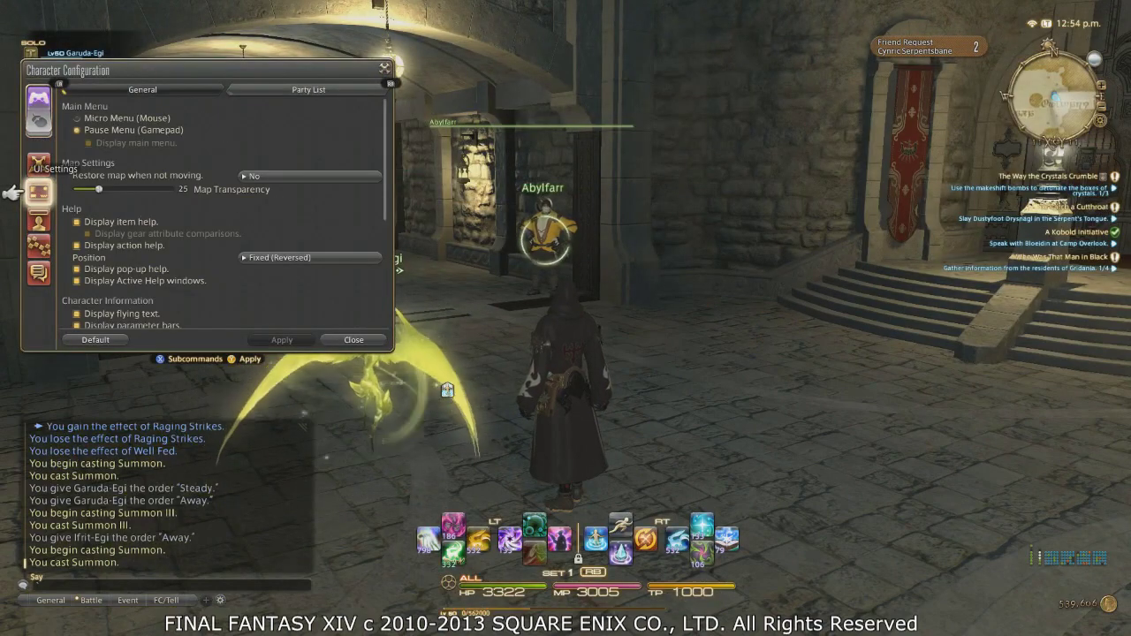
Try switching Show upon login under Duty Recommendations on and back off, and review Show upon area change.
key("Page_Down")
key("Page_Up")
key("Up")
key("Up")
key("Up")
key("Up")
key("Up")
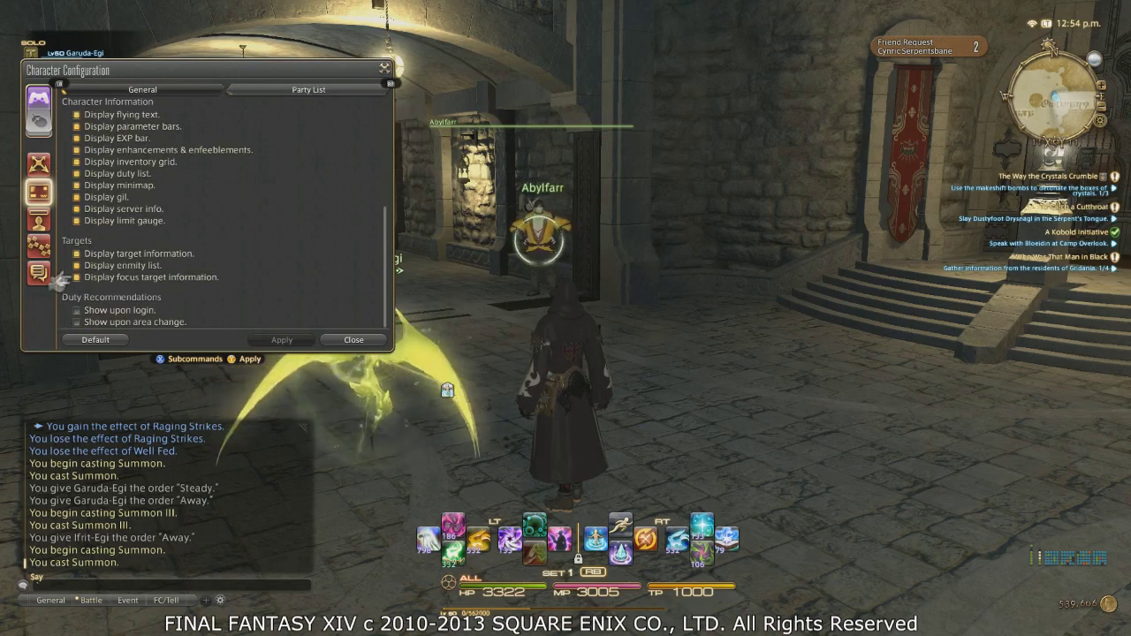
key("Return")
key("Return")
key("Return")
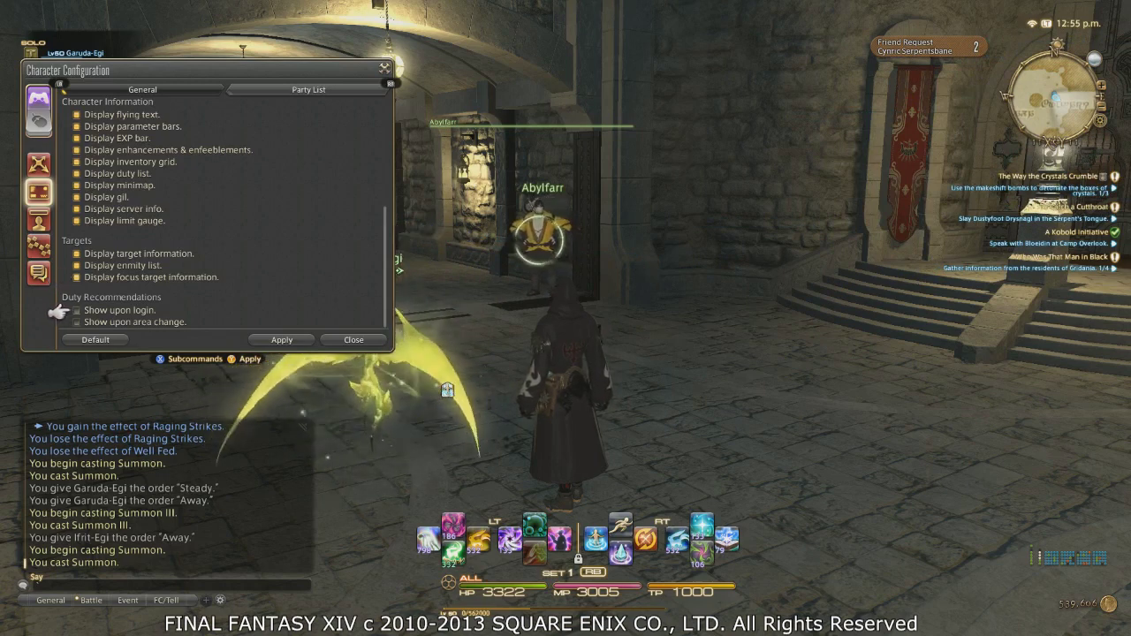
key("Down")
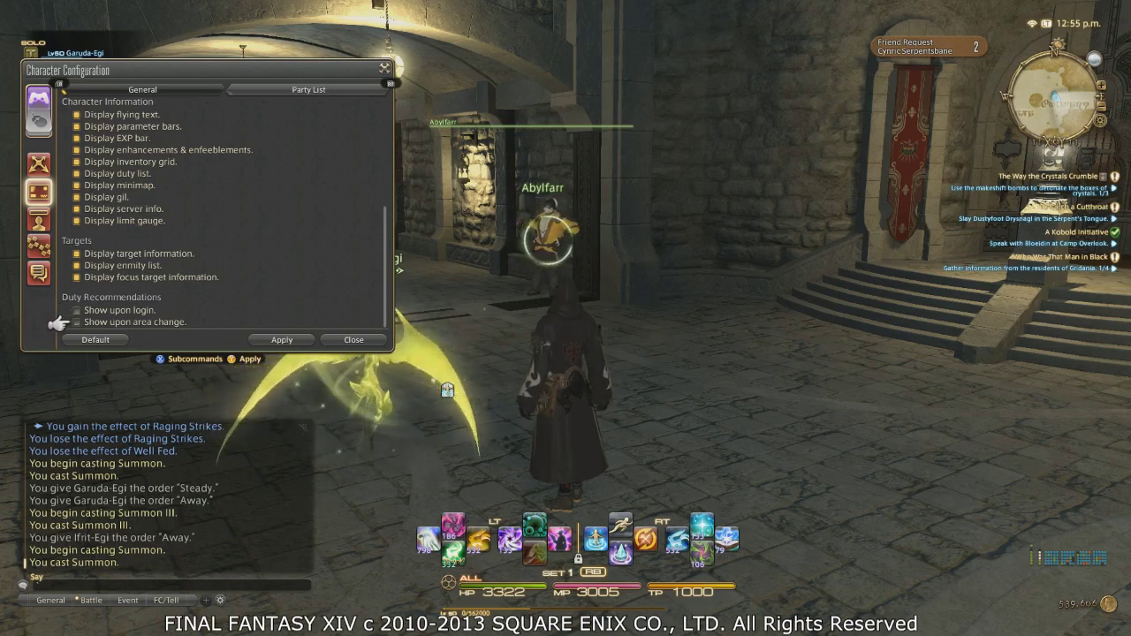
key("Up")
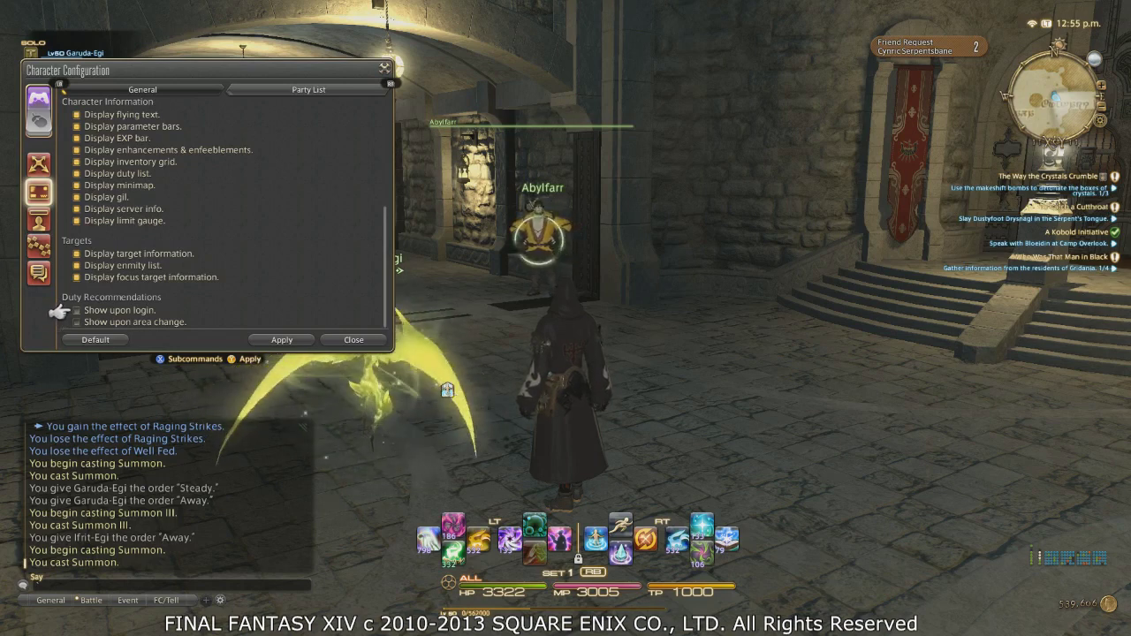
Open the Party List settings and examine the name format choices from Full Name to Initials.
key("Page_Down")
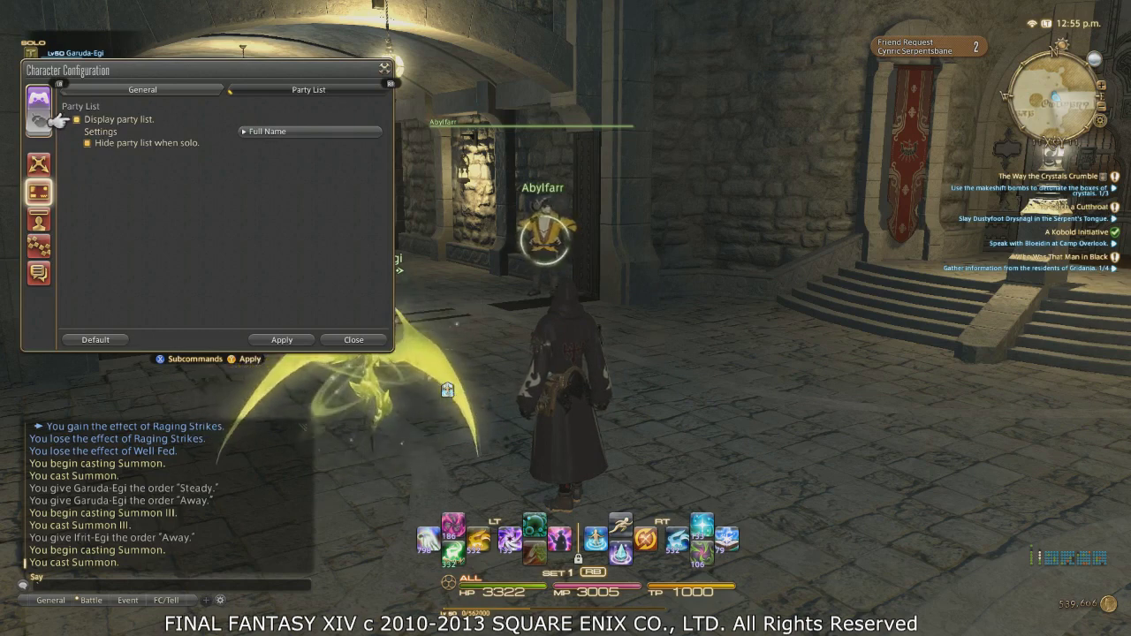
key("Down")
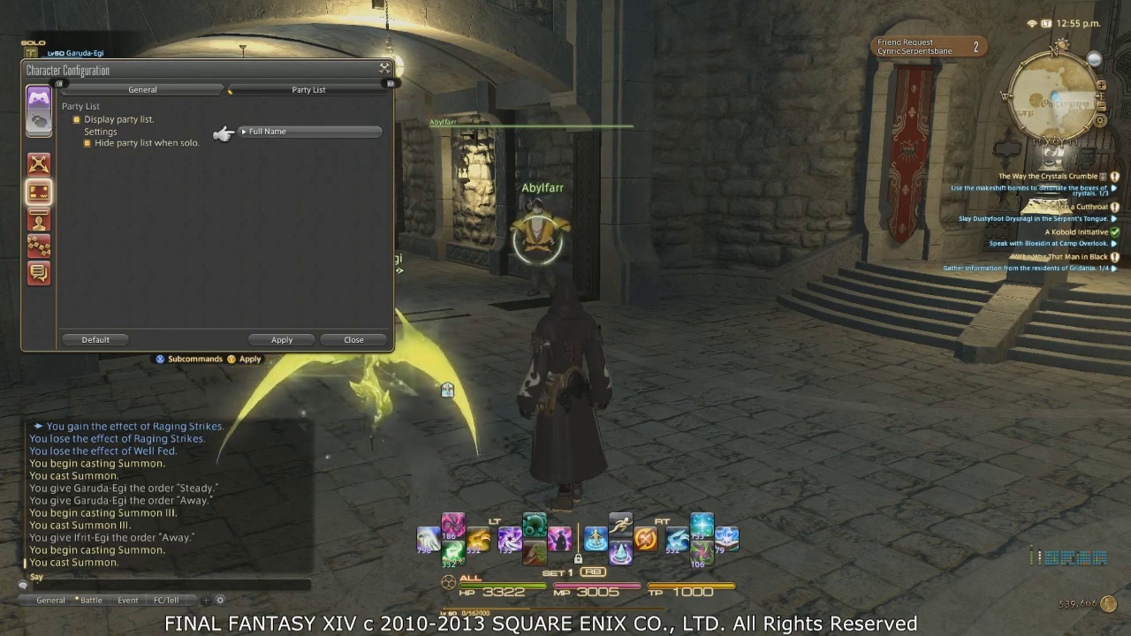
key("Return")
key("Down")
key("Down")
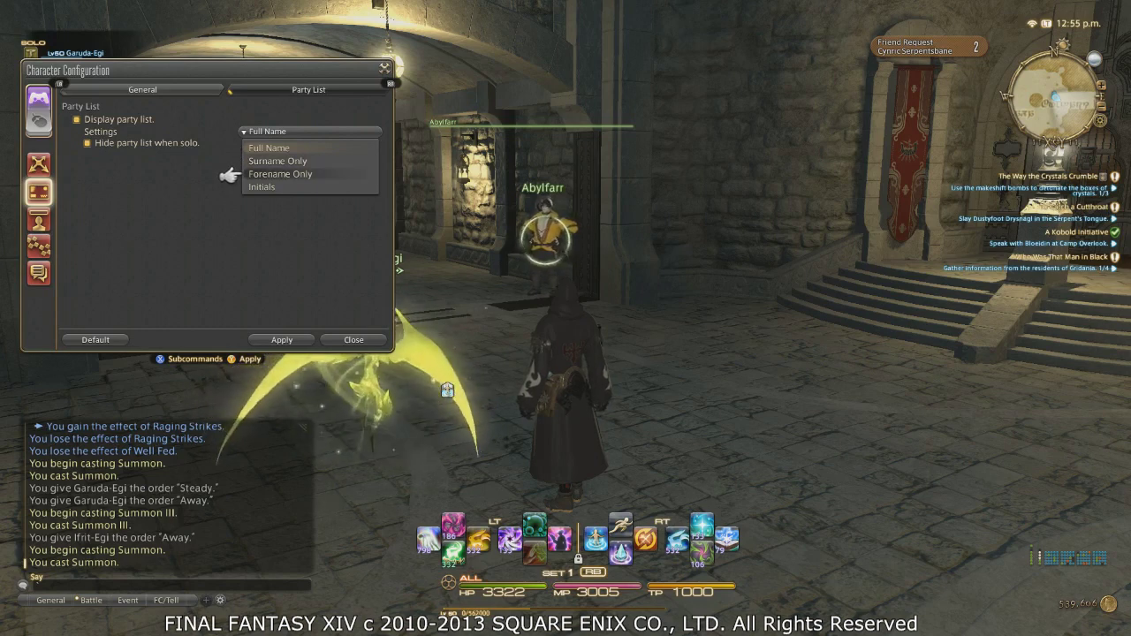
key("Down")
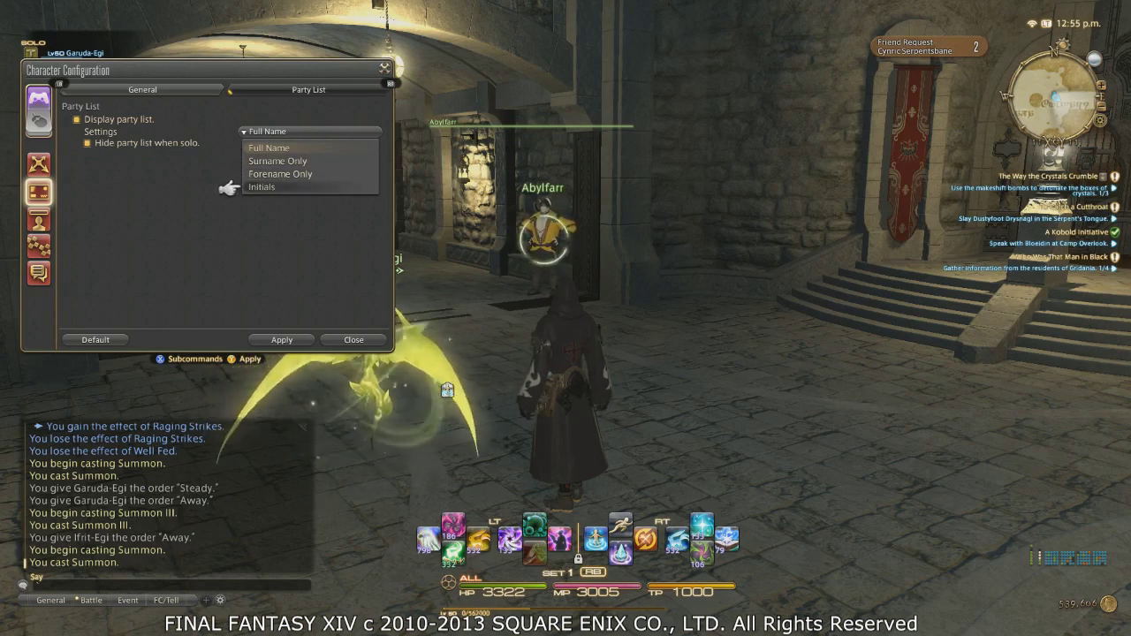
key("Down")
key("Down")
key("Up")
key("Return")
Turn Hide party list when solo off and back on in the Party List settings.
key("Down")
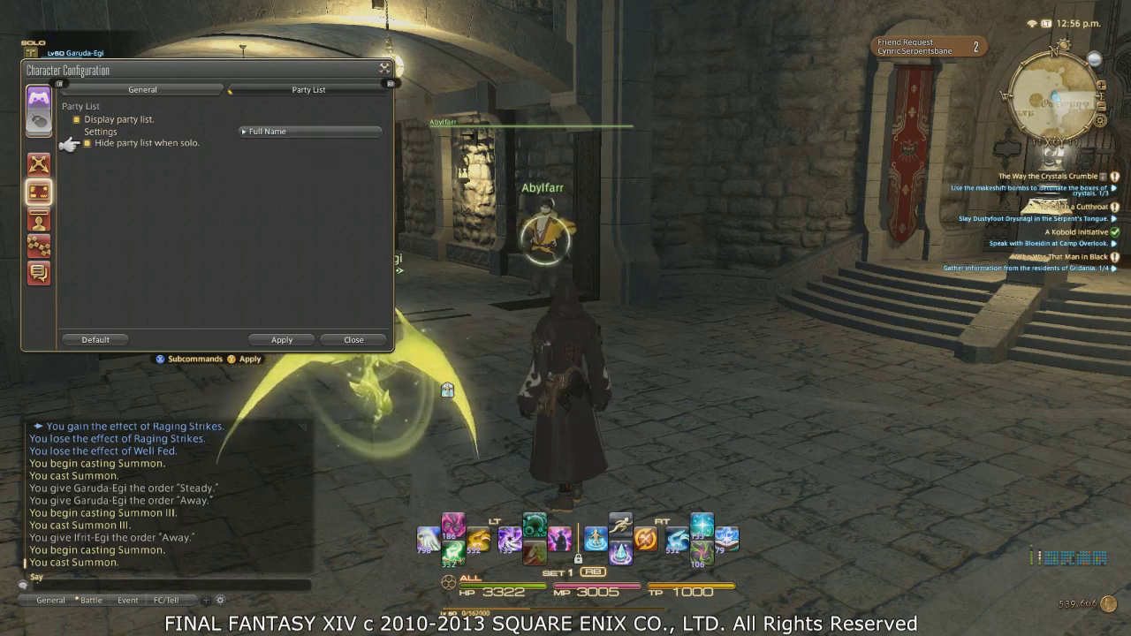
key("Return")
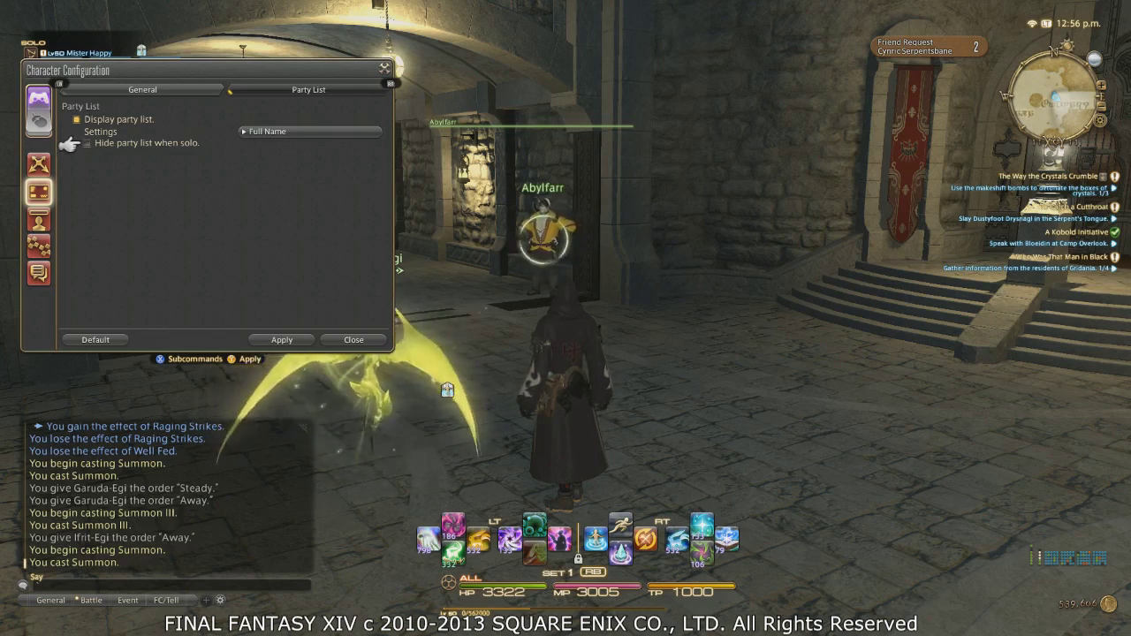
left_click(86, 142)
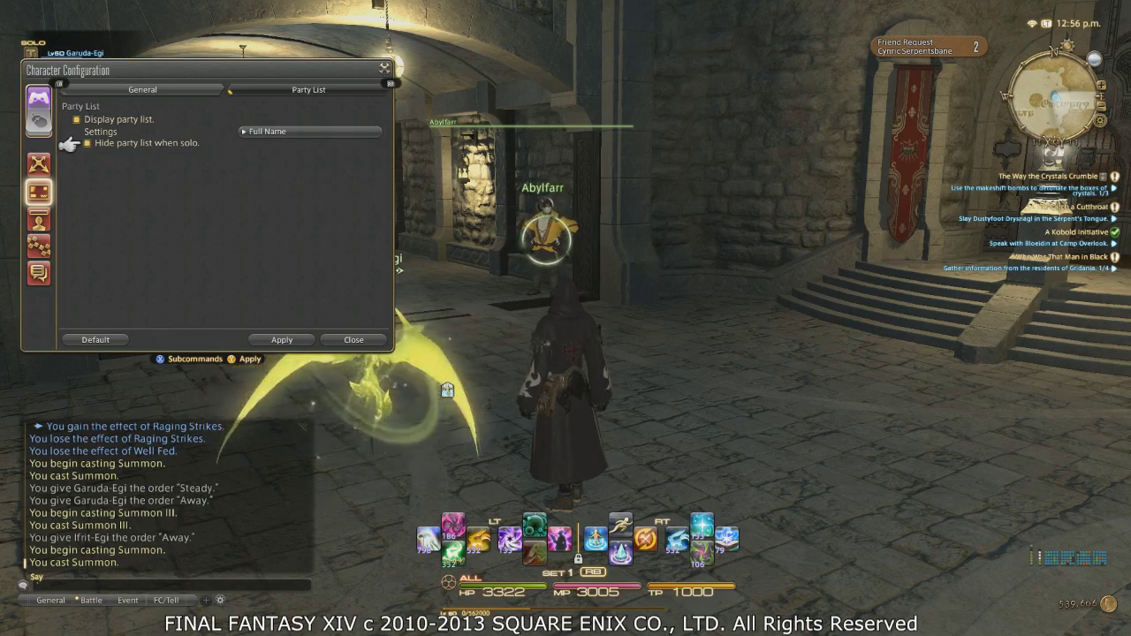
Open the Display Name Settings category and view the name and HP bar options for own character, companions and pets.
left_click(17, 220)
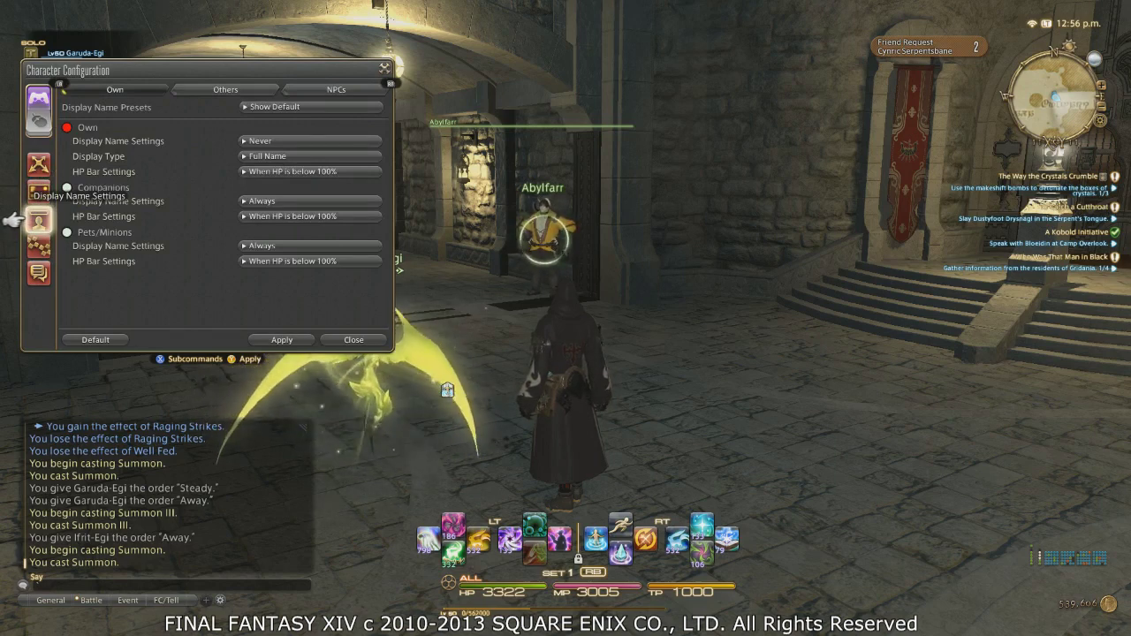
key("Down")
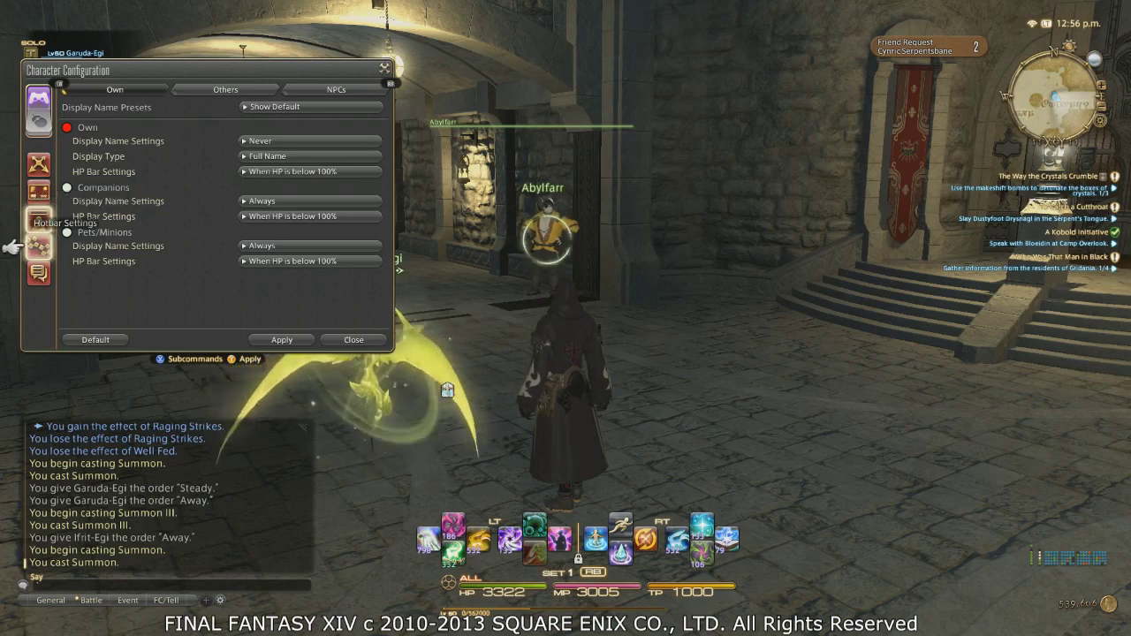